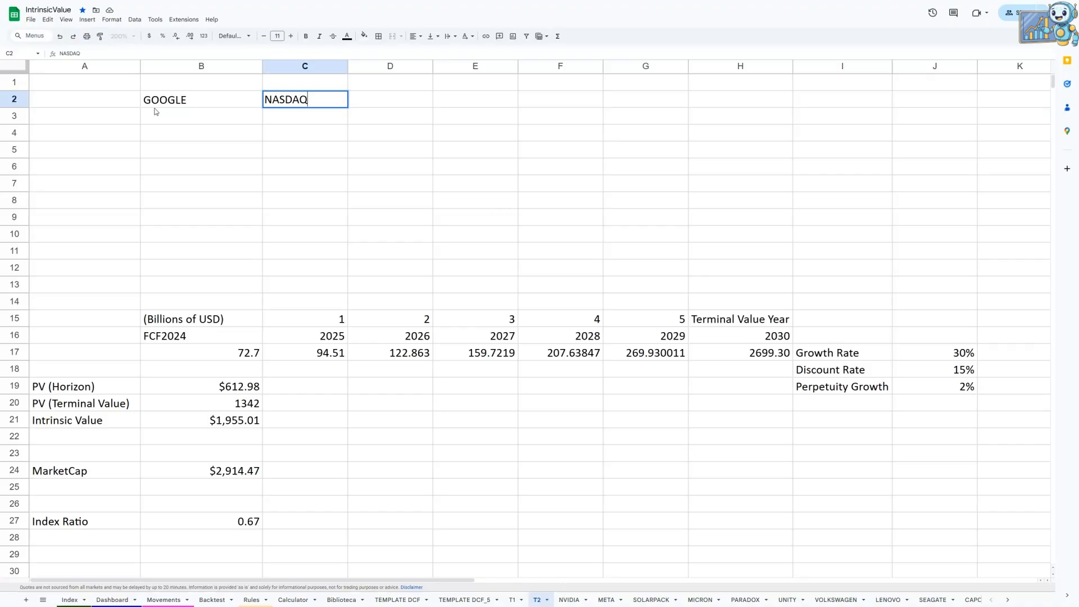
# Step: Complete the exchange entry NASDAQ in C2 and enter the ticker GOOG beside it in D2
pyautogui.press('Tab')
pyautogui.write('GOOG')
pyautogui.press('Return')
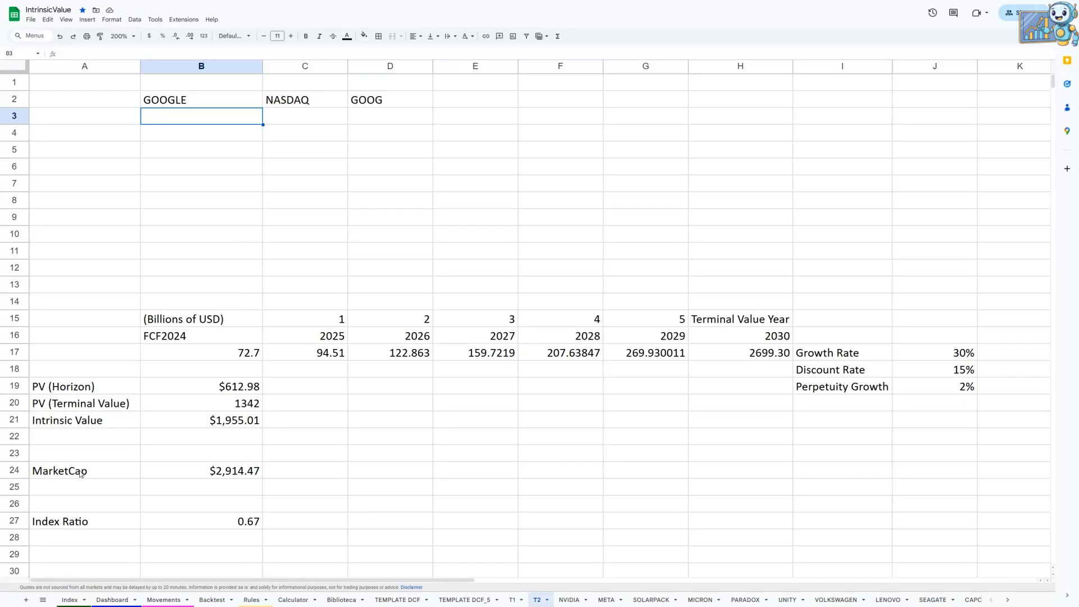
# Step: Copy the MarketCap label and its value from A24:B24 to B4:C4
pyautogui.moveTo(80, 474); pyautogui.dragTo(185, 472)
pyautogui.hotkey('ctrl', 'c')
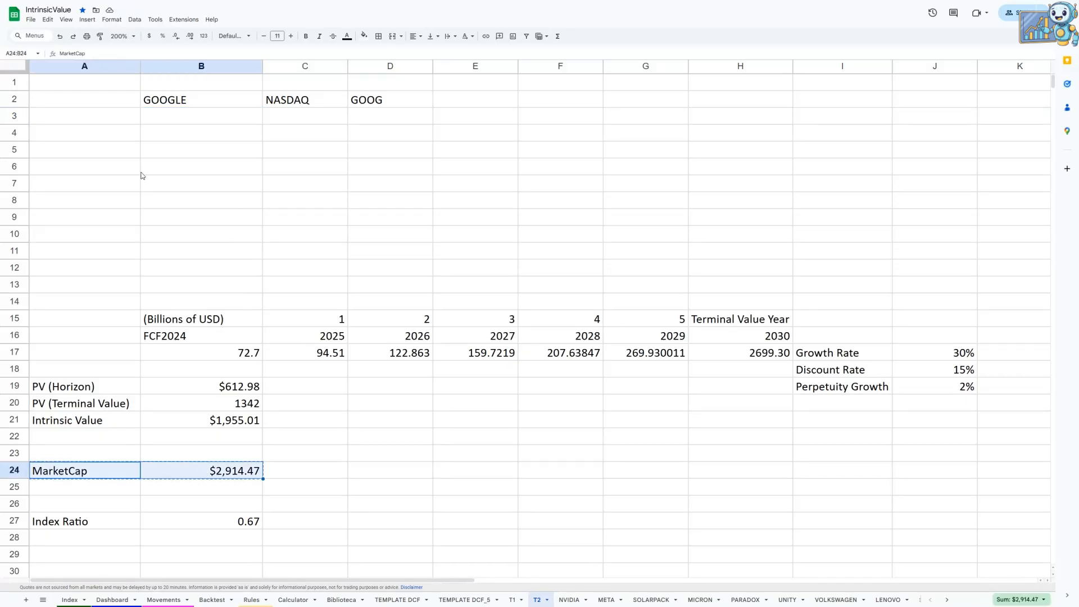
pyautogui.click(156, 135)
pyautogui.hotkey('ctrl', 'v')
# Step: Edit the market cap formula in C4 to take its ticker from D2: =GOOGLEFINANCE(D2,"MarketCap")/10^9
pyautogui.doubleClick(311, 139)
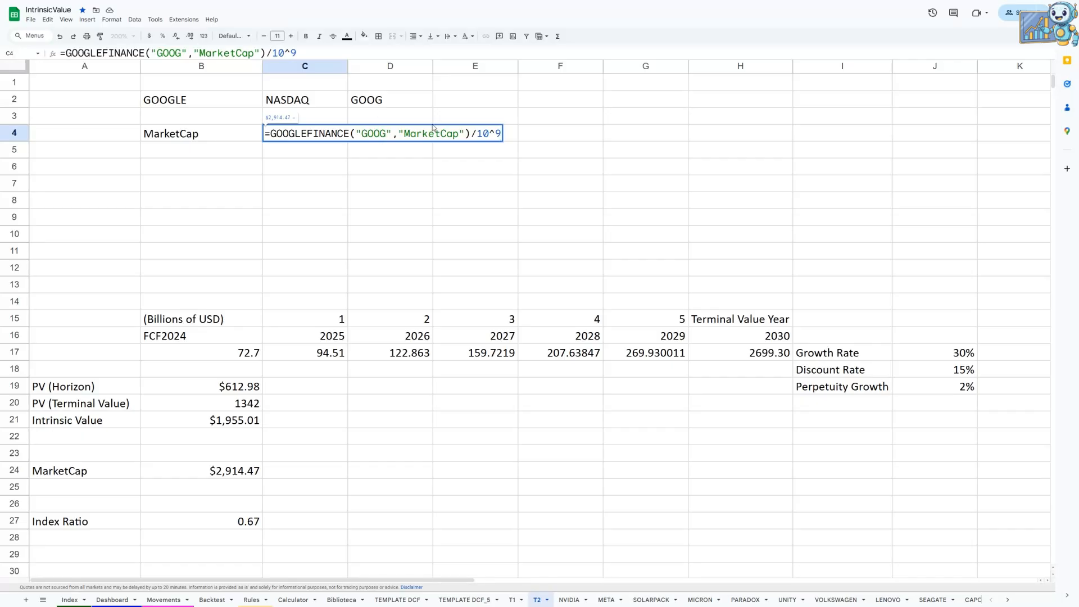
pyautogui.moveTo(386, 133); pyautogui.dragTo(356, 132)
pyautogui.write('=')
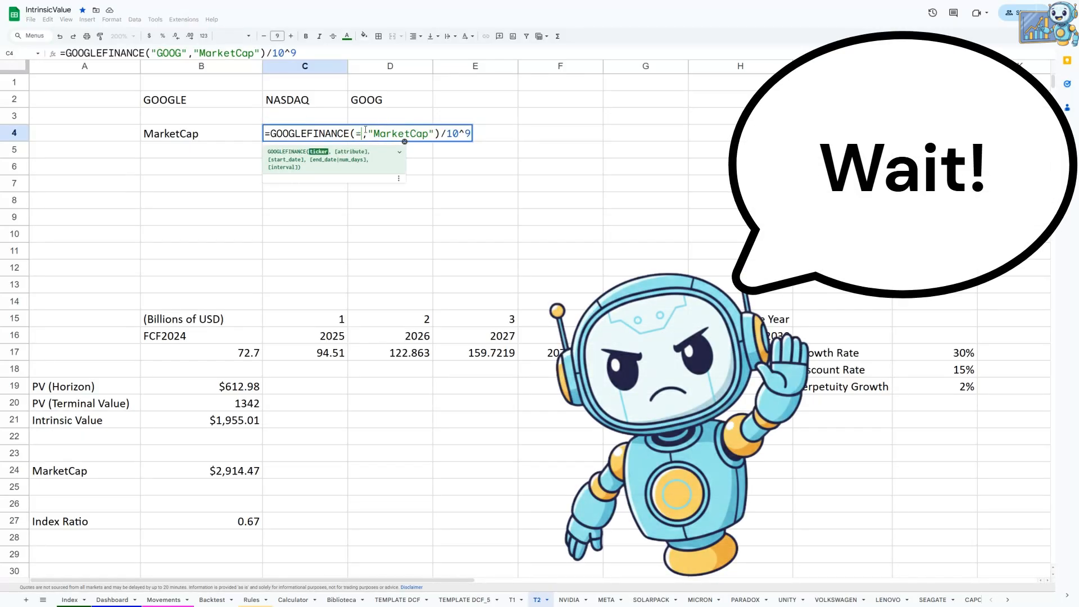
pyautogui.click(389, 100)
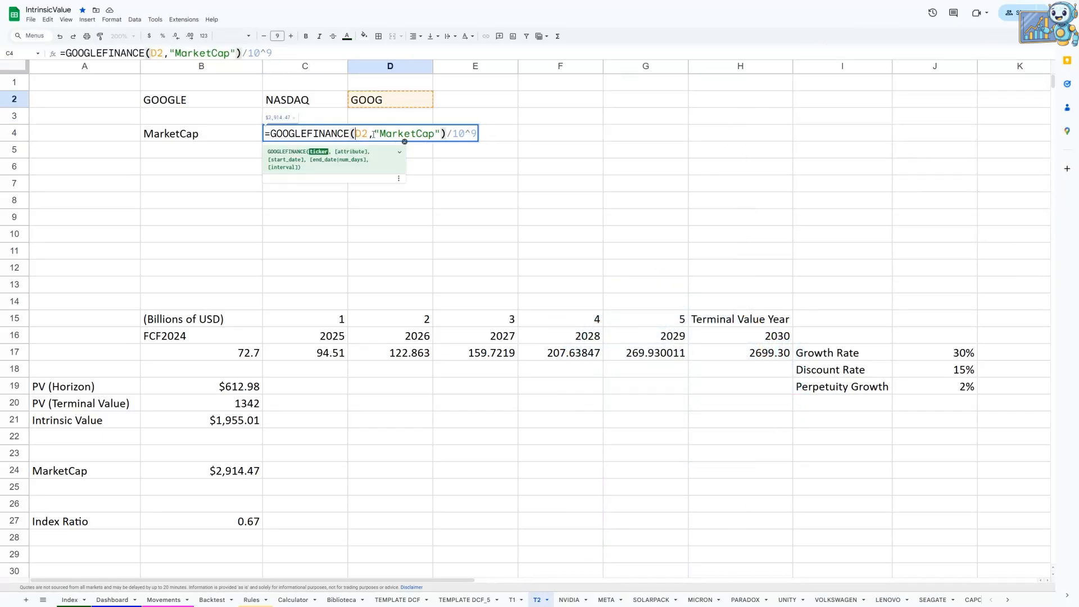
pyautogui.press('Return')
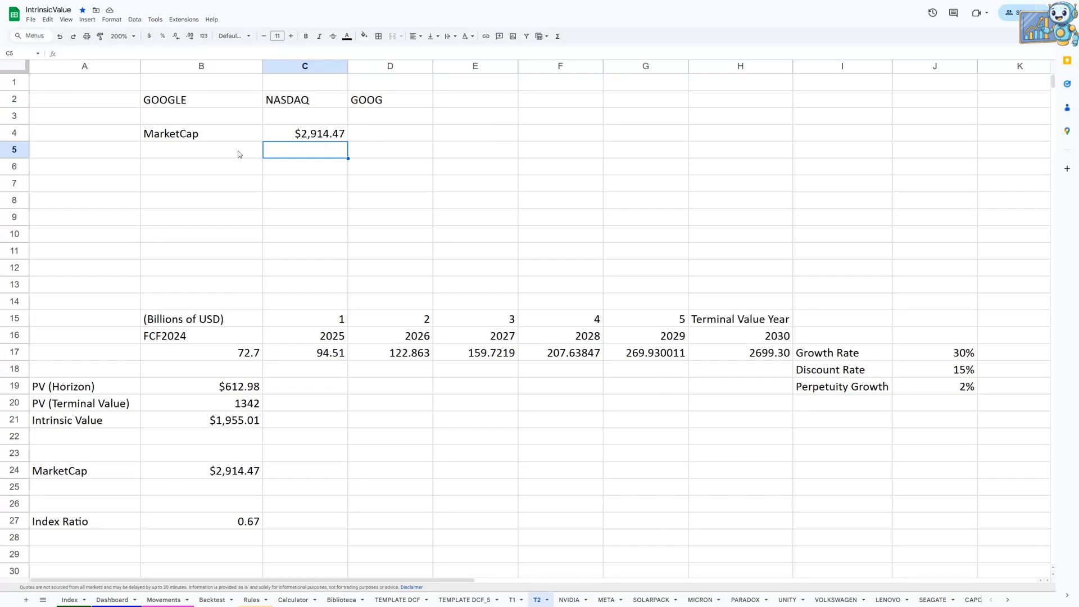
# Step: Copy the Intrinsic Value label from A21 to B5 and link C5 to the intrinsic value in B21
pyautogui.click(96, 530)
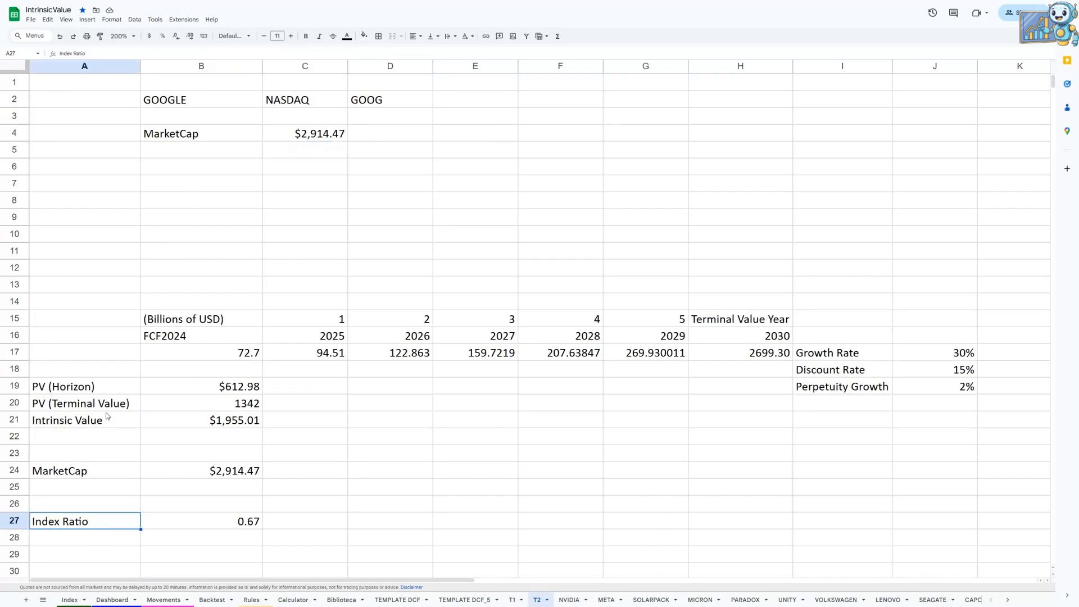
pyautogui.click(209, 151)
pyautogui.click(113, 419)
pyautogui.hotkey('shift', 'Right')
pyautogui.click(114, 422)
pyautogui.hotkey('ctrl', 'c')
pyautogui.click(224, 152)
pyautogui.hotkey('ctrl', 'v')
pyautogui.press('Right')
pyautogui.write('=')
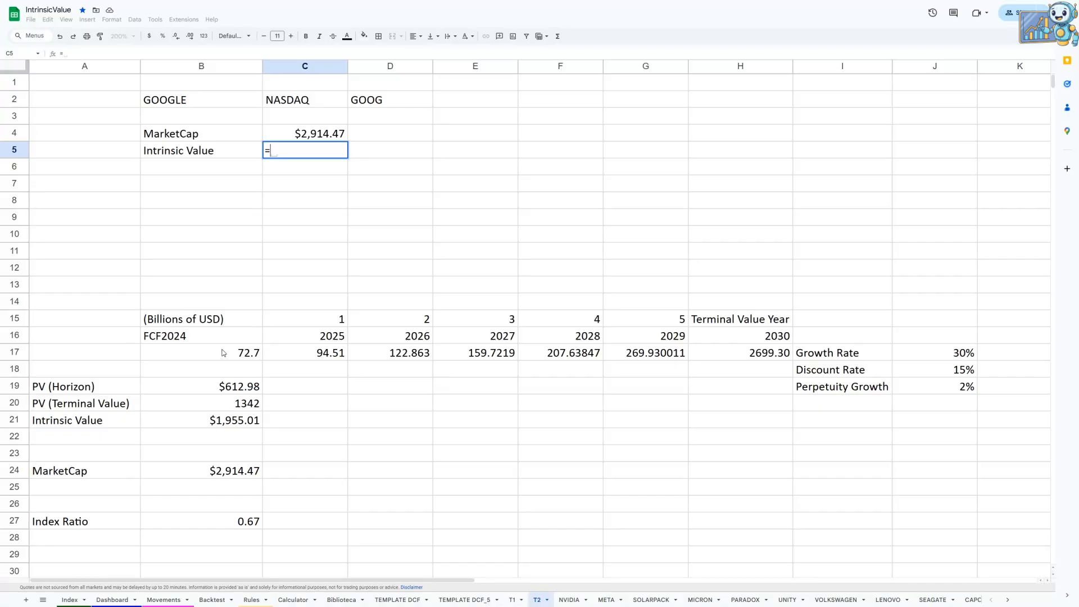
pyautogui.click(242, 424)
pyautogui.press('Return')
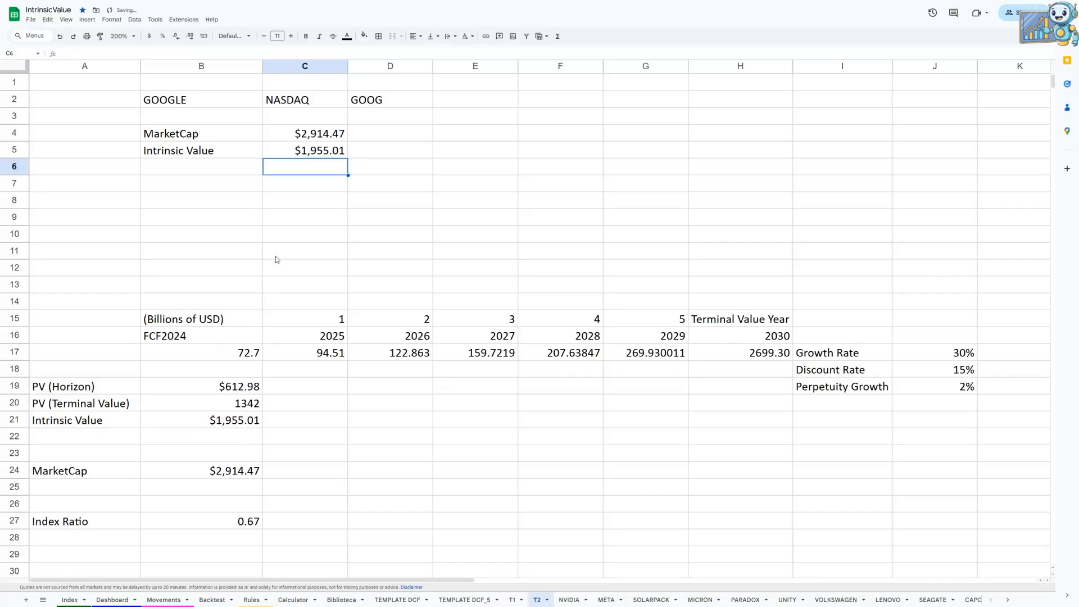
# Step: Copy the Index Ratio label to B6, calculate =C5/C4 in C6, and show it with two decimals
pyautogui.click(97, 526)
pyautogui.hotkey('ctrl', 'c')
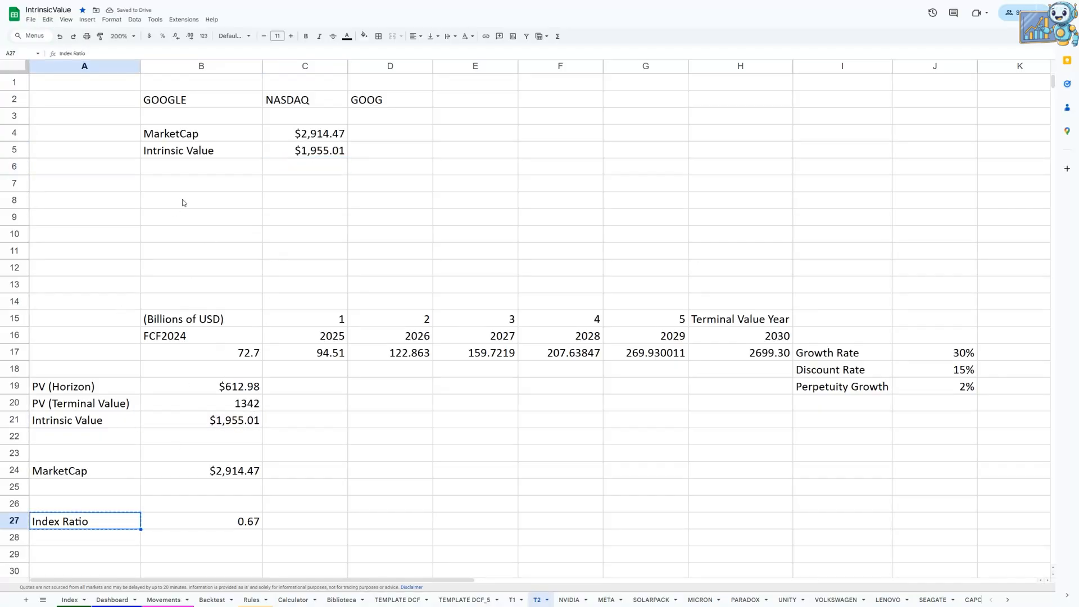
pyautogui.click(191, 167)
pyautogui.hotkey('ctrl', 'v')
pyautogui.click(319, 165)
pyautogui.write('=')
pyautogui.click(316, 156)
pyautogui.write('/')
pyautogui.click(330, 137)
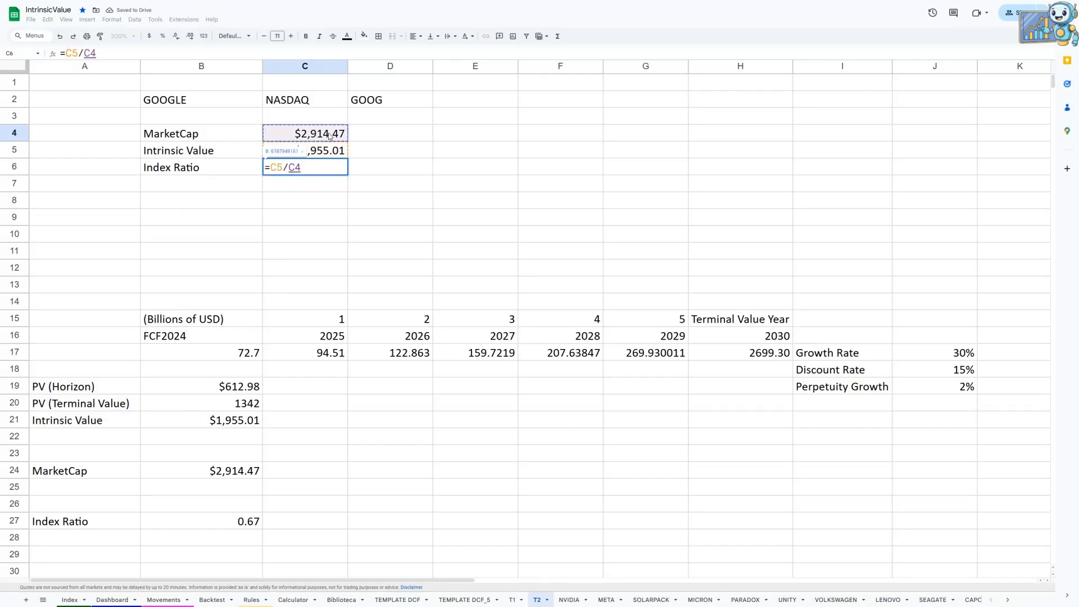
pyautogui.press('Return')
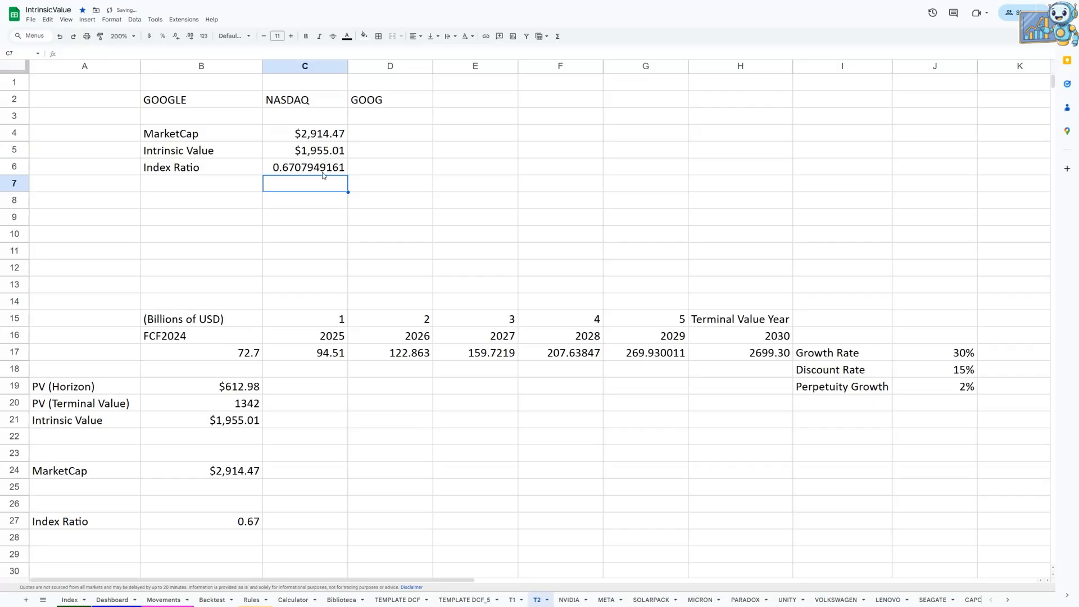
pyautogui.press('Up')
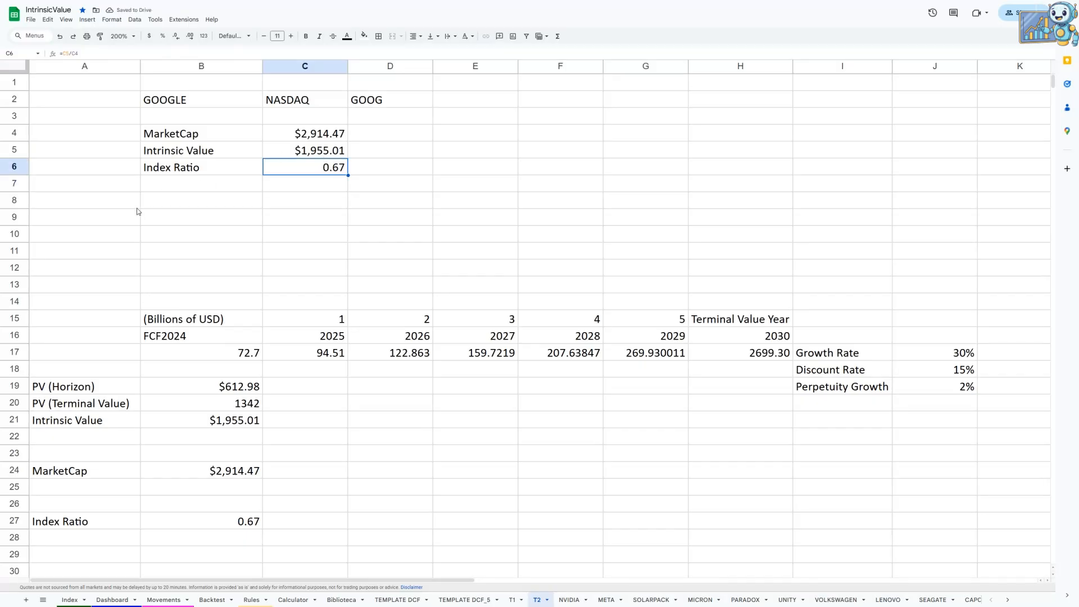
# Step: Delete rows 22 to 27, which hold the old MarketCap and Index Ratio entries
pyautogui.moveTo(15, 438); pyautogui.dragTo(18, 520)
pyautogui.rightClick(18, 521)
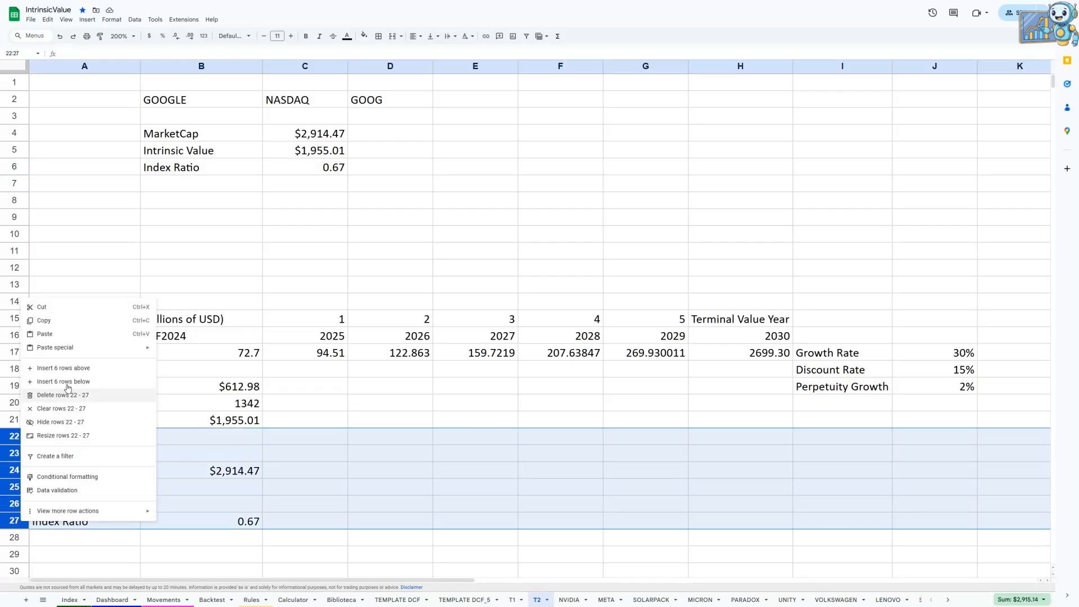
pyautogui.click(70, 394)
# Step: Move the PV and Intrinsic Value block to B18:C20 and shrink column A to a narrow margin
pyautogui.moveTo(82, 392); pyautogui.dragTo(324, 385)
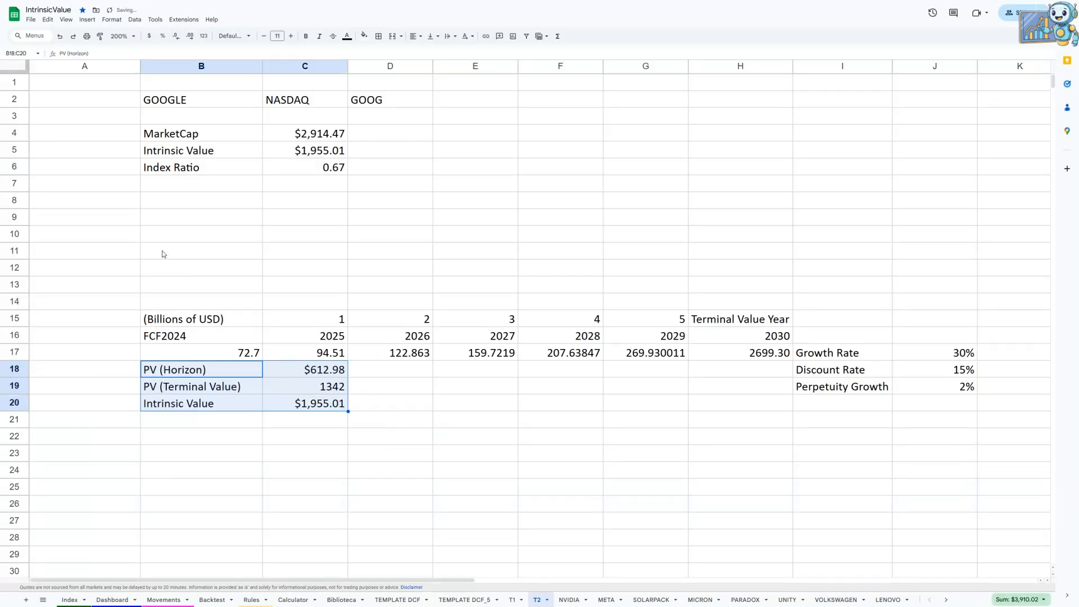
pyautogui.moveTo(84, 166); pyautogui.dragTo(84, 183)
pyautogui.moveTo(140, 65); pyautogui.dragTo(55, 66)
pyautogui.click(235, 244)
# Step: Move the Growth Rate, Discount Rate and Perpetuity Growth block with its percentages to G18:H20
pyautogui.moveTo(759, 359); pyautogui.dragTo(647, 411)
pyautogui.hotkey('ctrl', 'c')
pyautogui.click(641, 455)
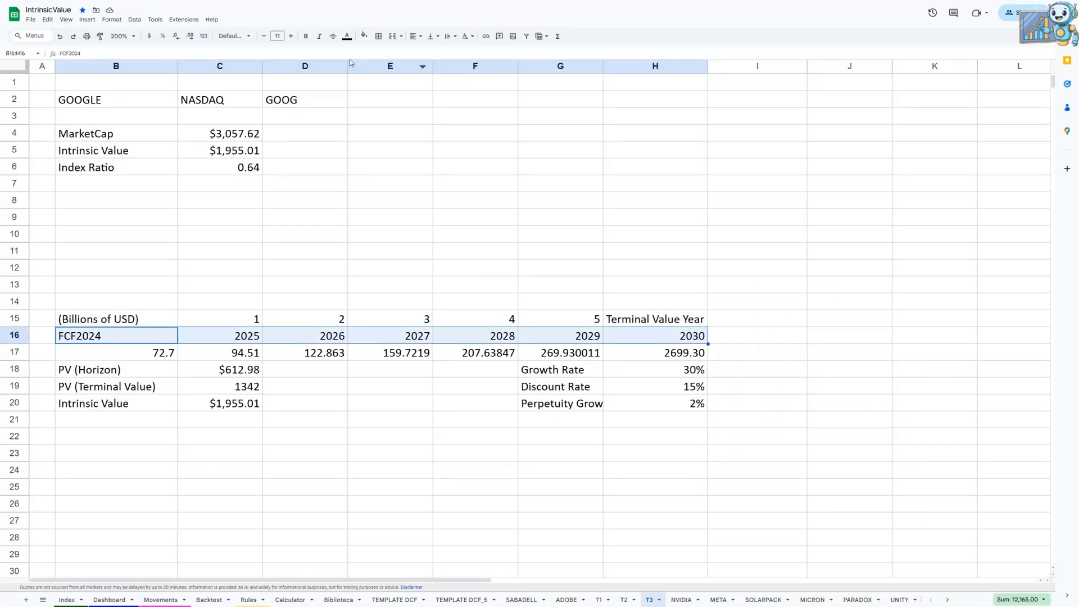
# Step: Fill the year header row B16:H16 with dark blue and make its text white
pyautogui.click(363, 36)
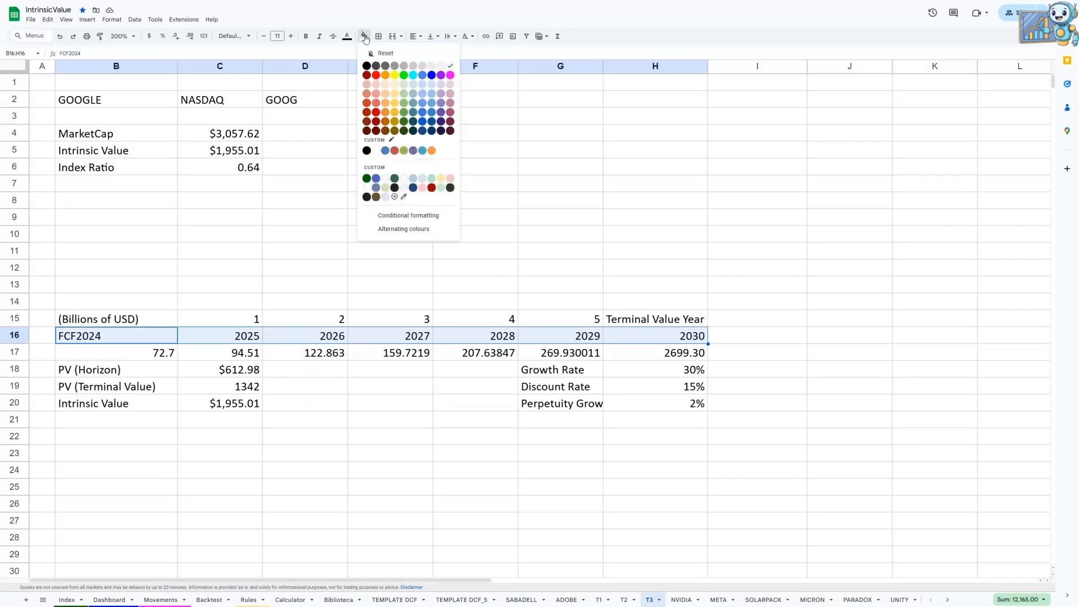
pyautogui.click(432, 78)
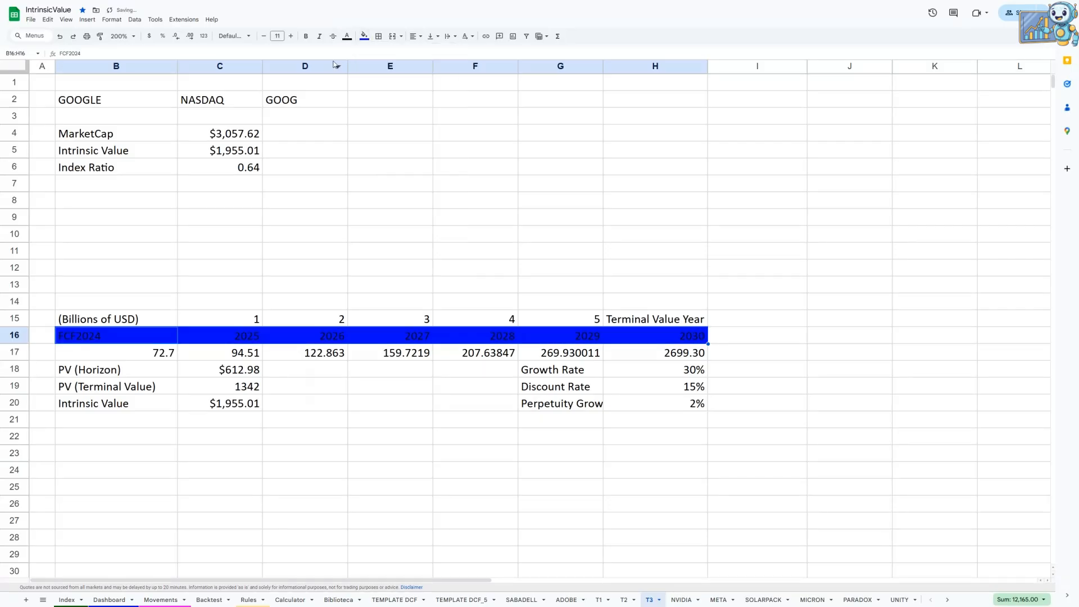
pyautogui.click(363, 36)
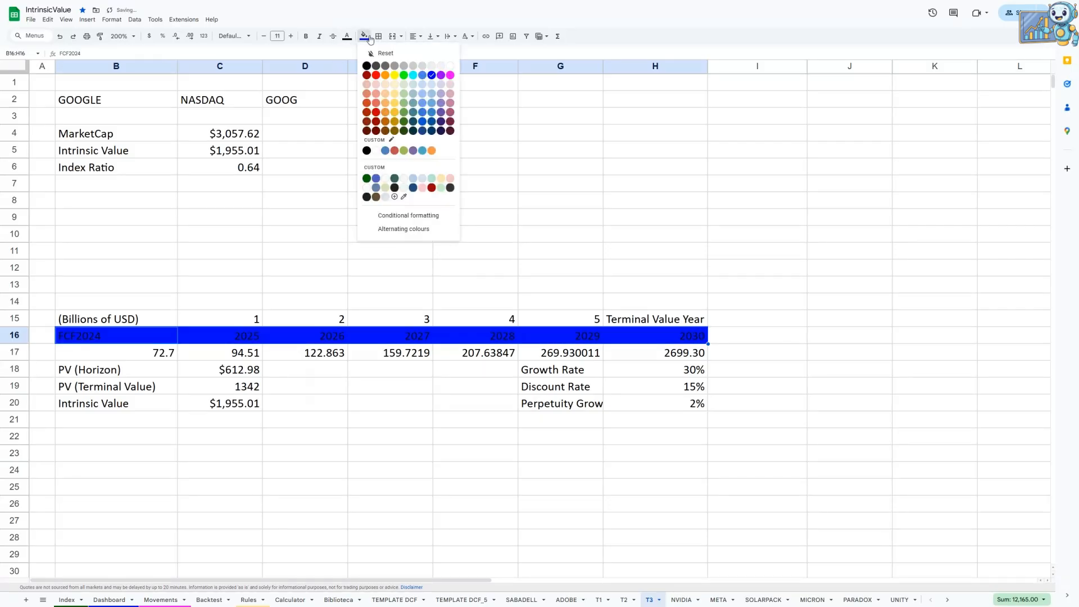
pyautogui.click(432, 121)
pyautogui.click(347, 36)
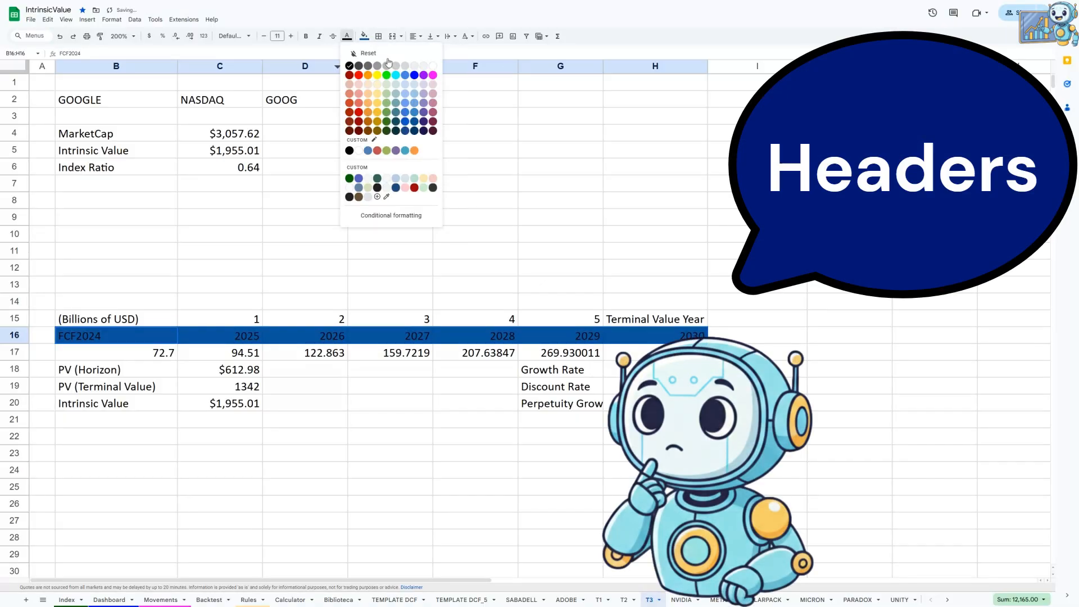
pyautogui.click(432, 67)
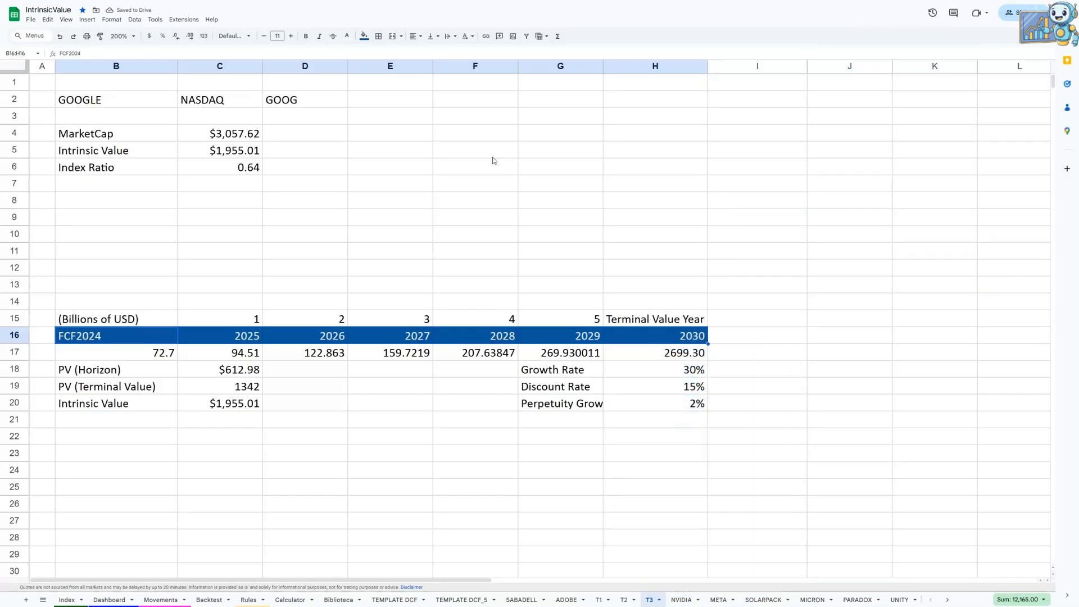
# Step: Format the cash flow values in B17:H17 with two decimal places
pyautogui.click(162, 355)
pyautogui.keyDown('shift'); pyautogui.click(671, 354); pyautogui.keyUp('shift')
pyautogui.click(189, 38)
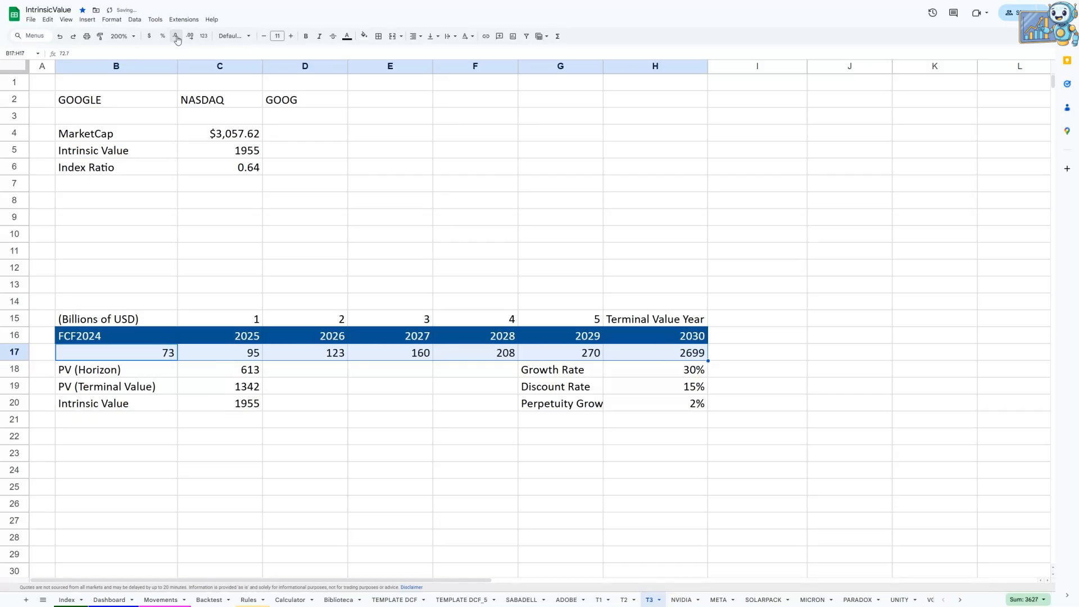
pyautogui.click(189, 38)
pyautogui.click(189, 38)
# Step: Make the labels in B18:B20 and G18:G20 bold, and right-align those in G18:G20
pyautogui.moveTo(140, 372); pyautogui.dragTo(140, 404)
pyautogui.click(307, 37)
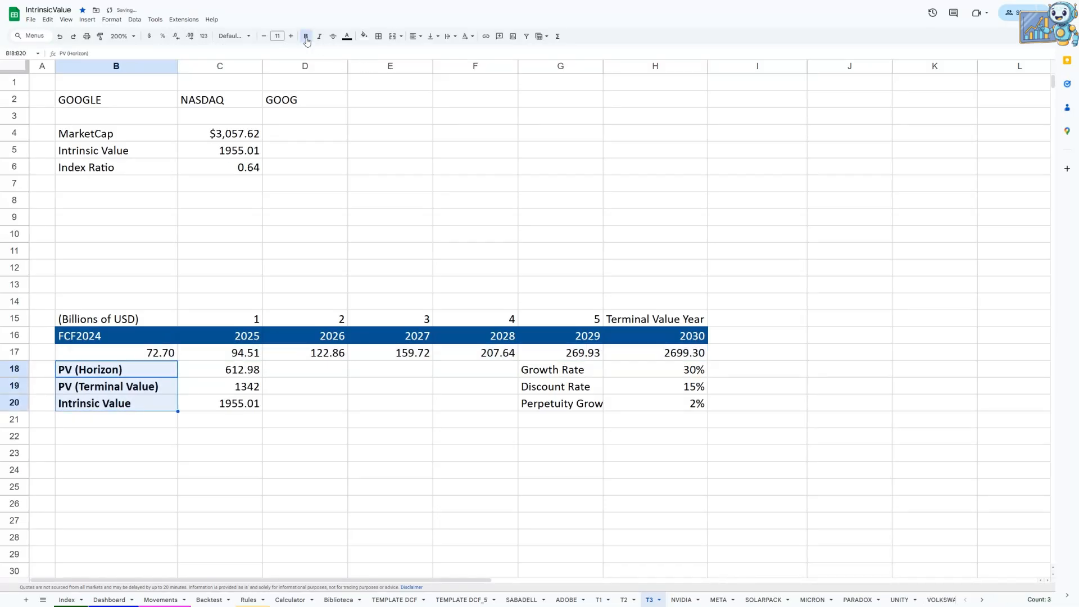
pyautogui.moveTo(582, 373); pyautogui.dragTo(582, 404)
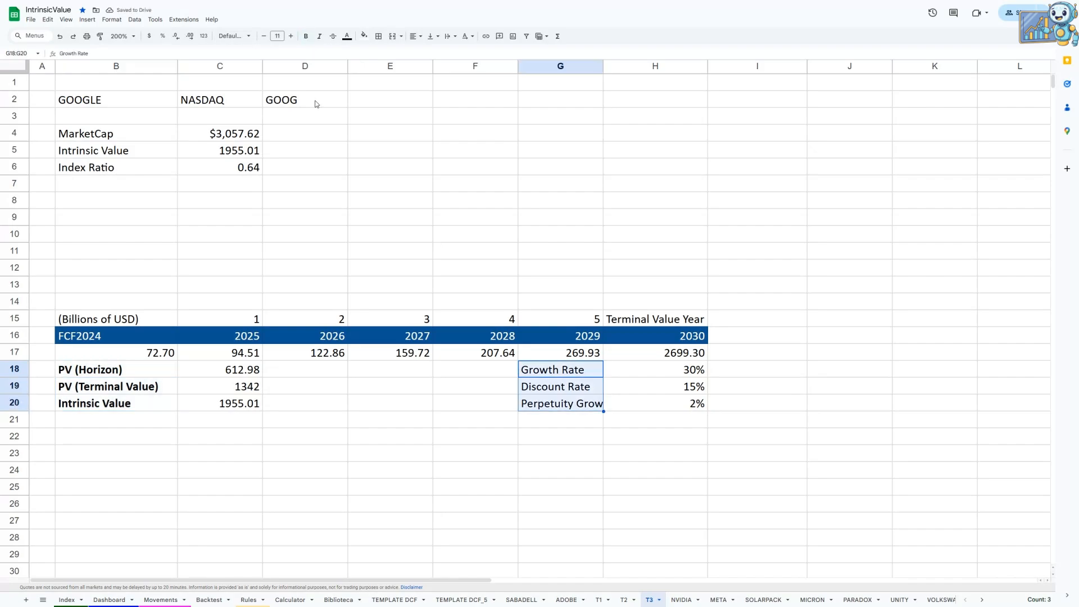
pyautogui.click(306, 37)
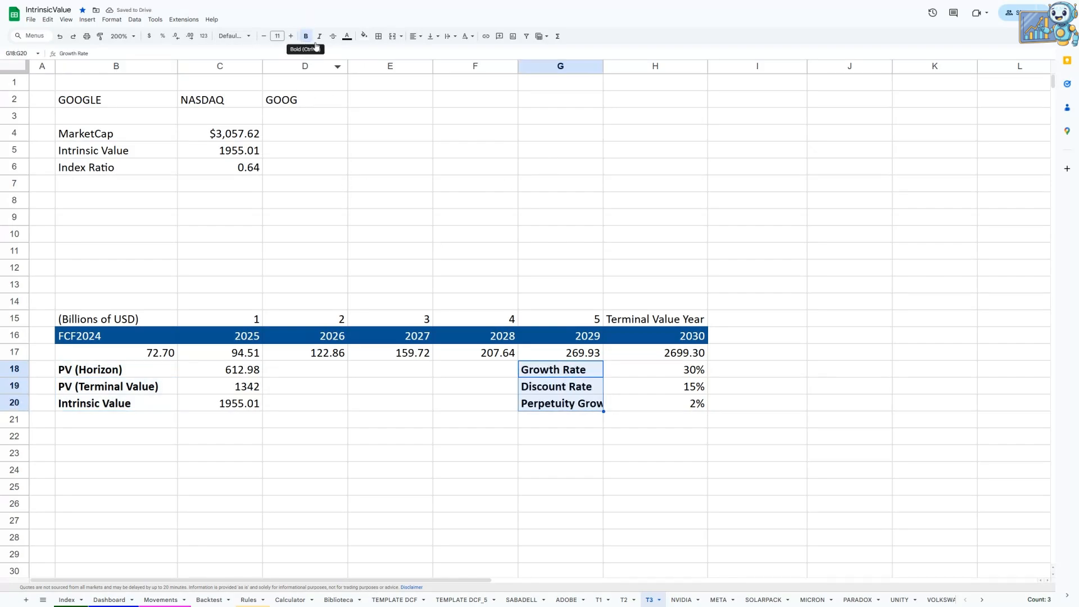
pyautogui.click(414, 36)
pyautogui.click(444, 51)
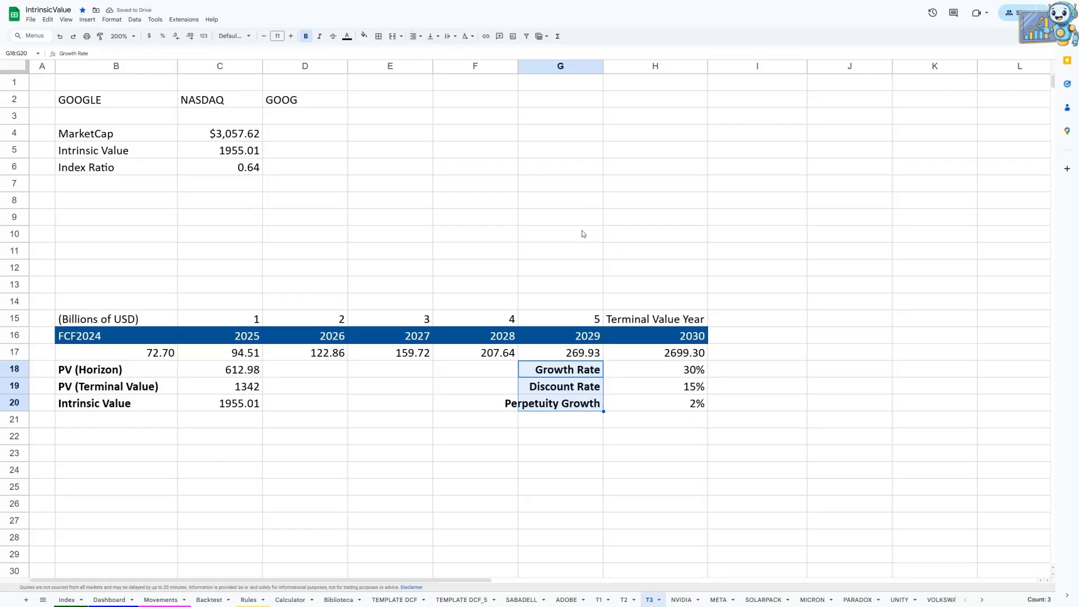
# Step: Set the font size of the company title row 2 to 18
pyautogui.click(18, 100)
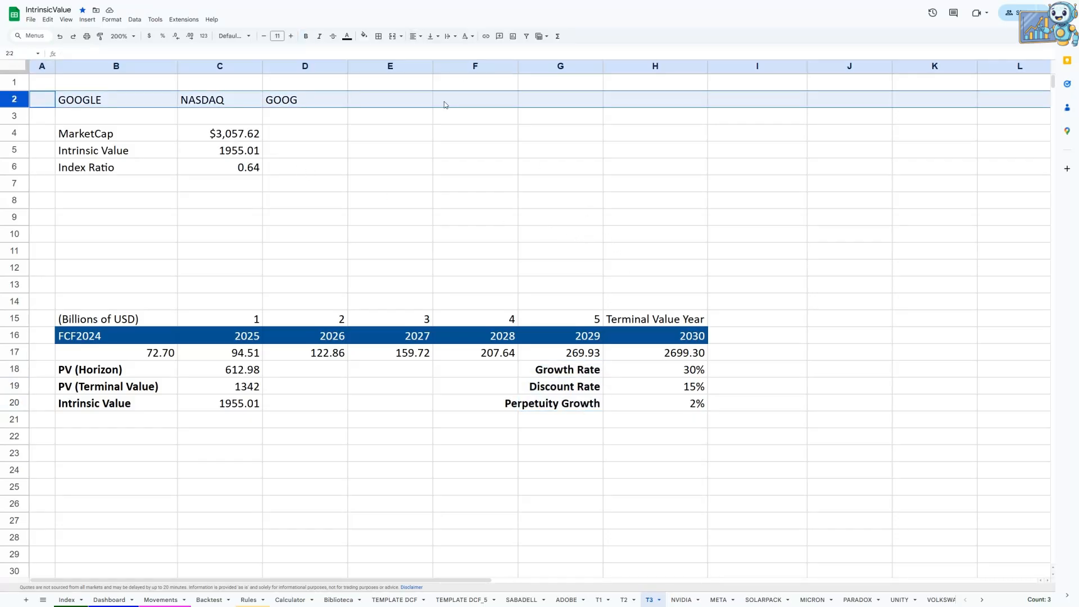
pyautogui.click(277, 36)
pyautogui.click(278, 161)
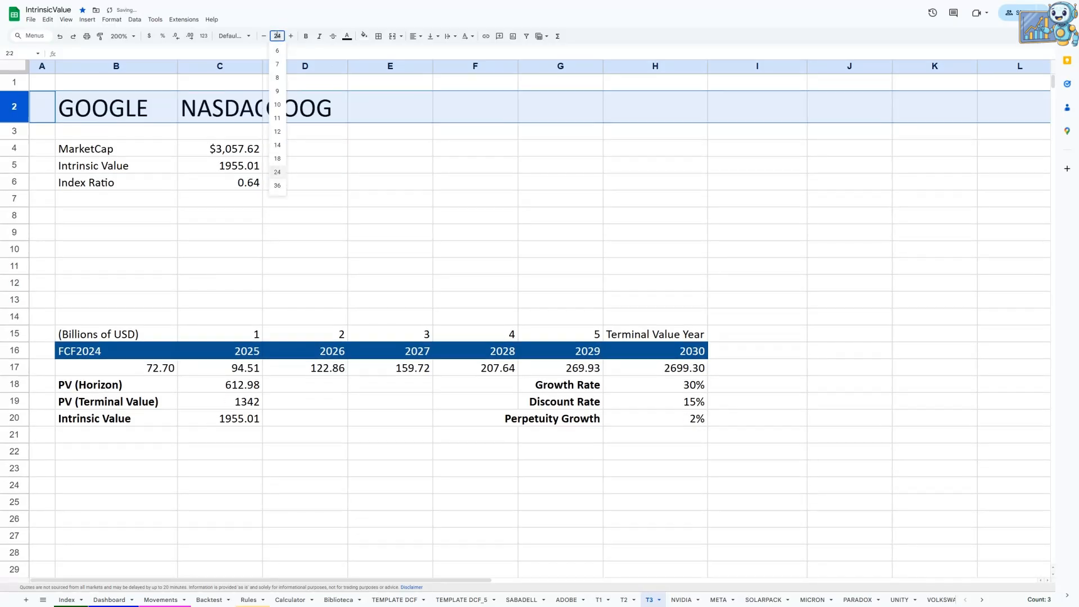
pyautogui.click(371, 225)
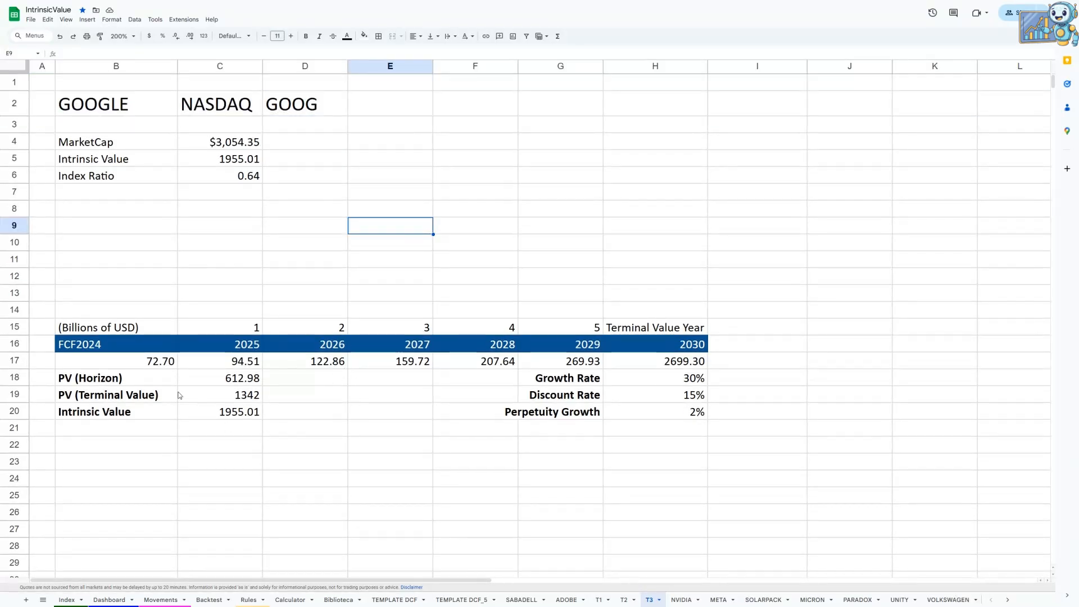
# Step: Fill the manual input cell B17 under FCF2024 with light yellow
pyautogui.click(154, 365)
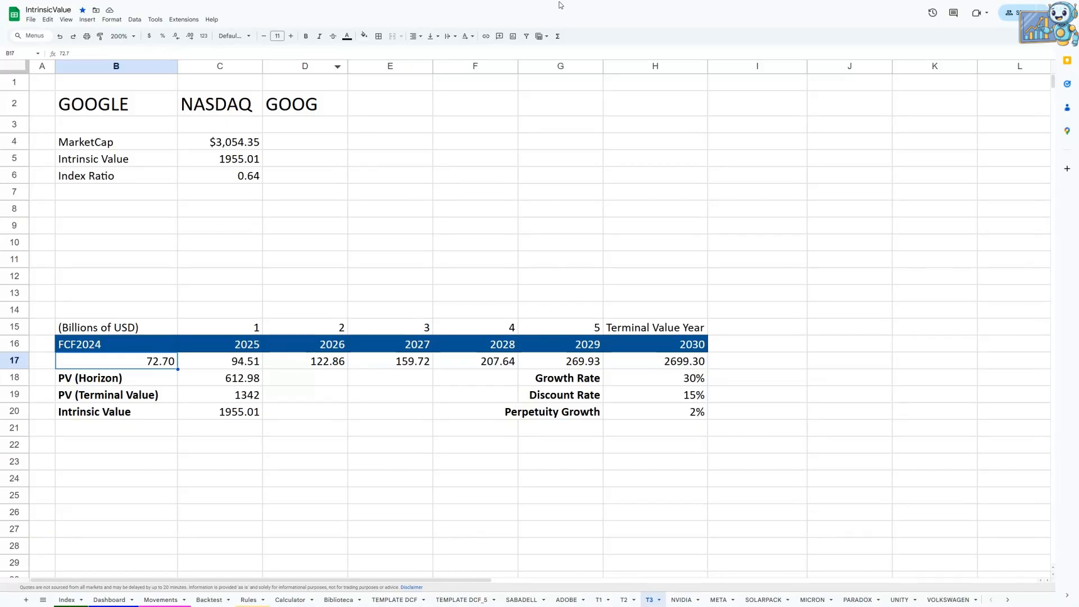
pyautogui.click(364, 36)
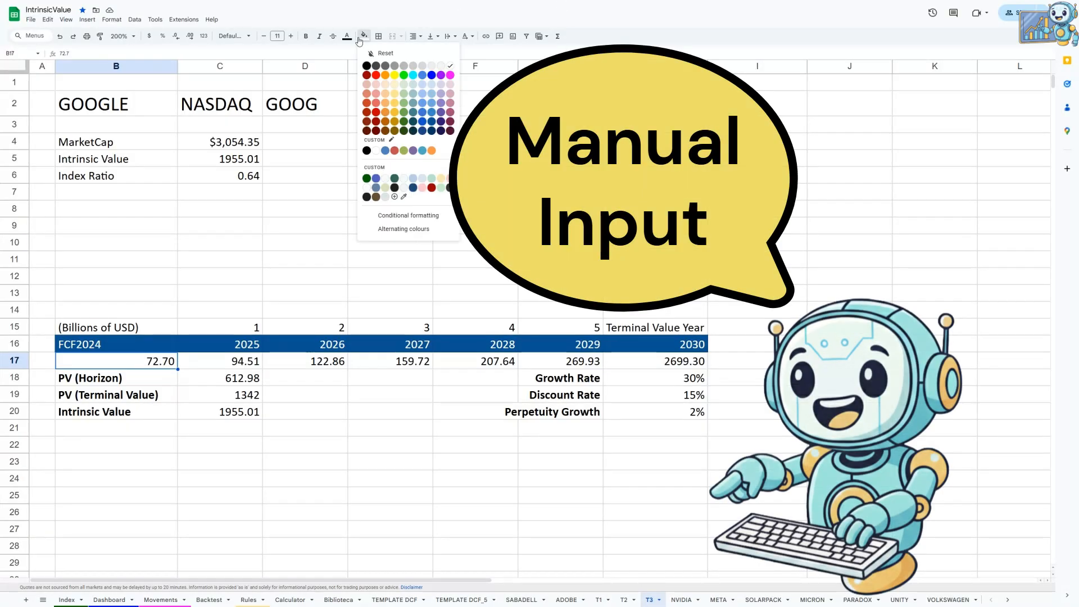
pyautogui.click(396, 87)
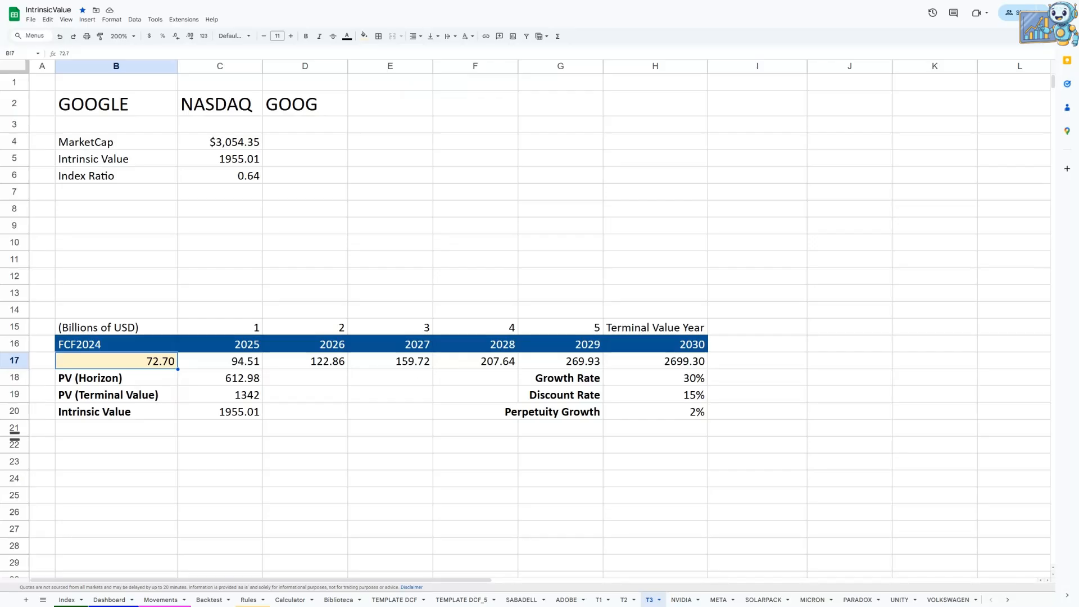
pyautogui.click(359, 209)
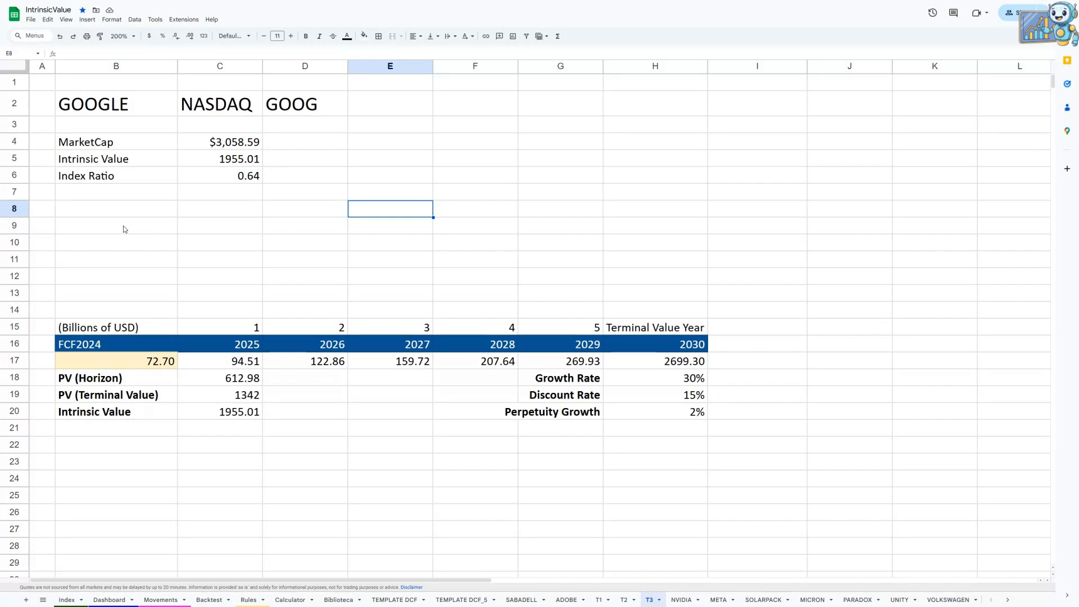
# Step: Fill the empty range B9:H9 with light blue
pyautogui.moveTo(128, 226); pyautogui.dragTo(624, 229)
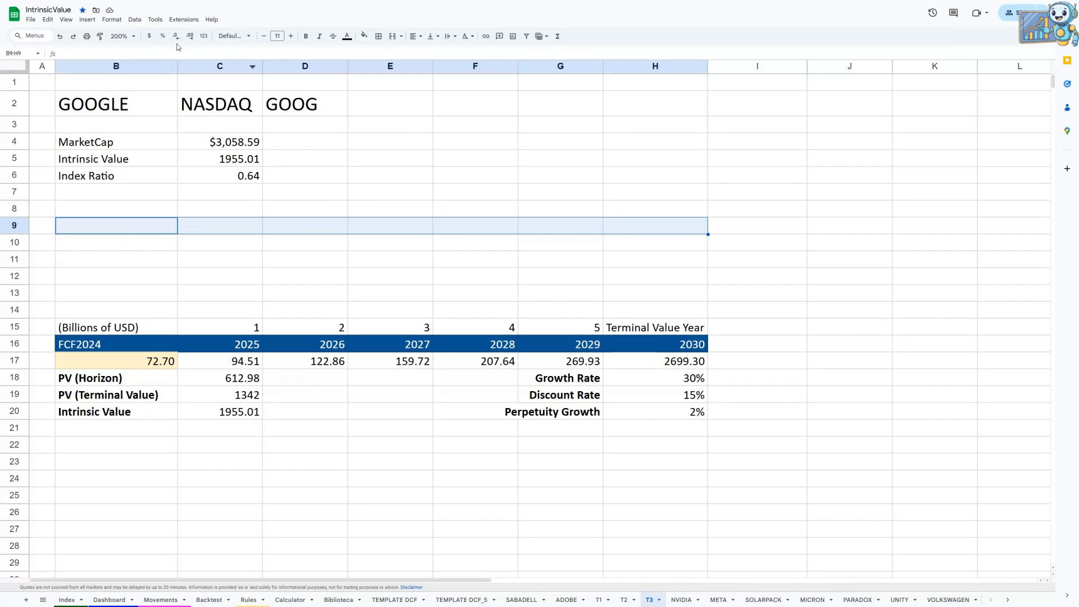
pyautogui.click(365, 36)
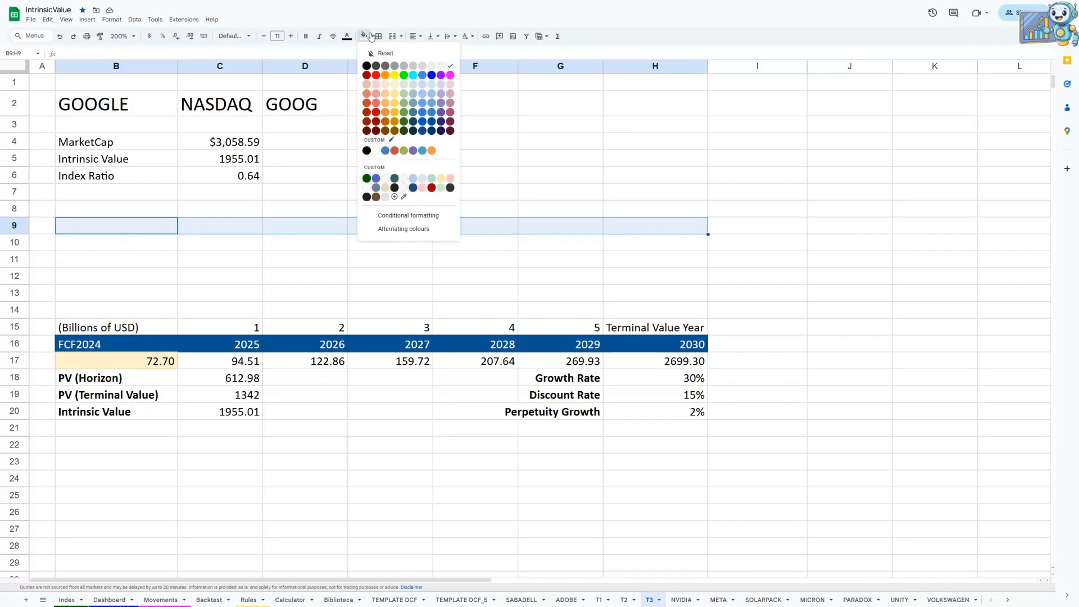
pyautogui.click(432, 88)
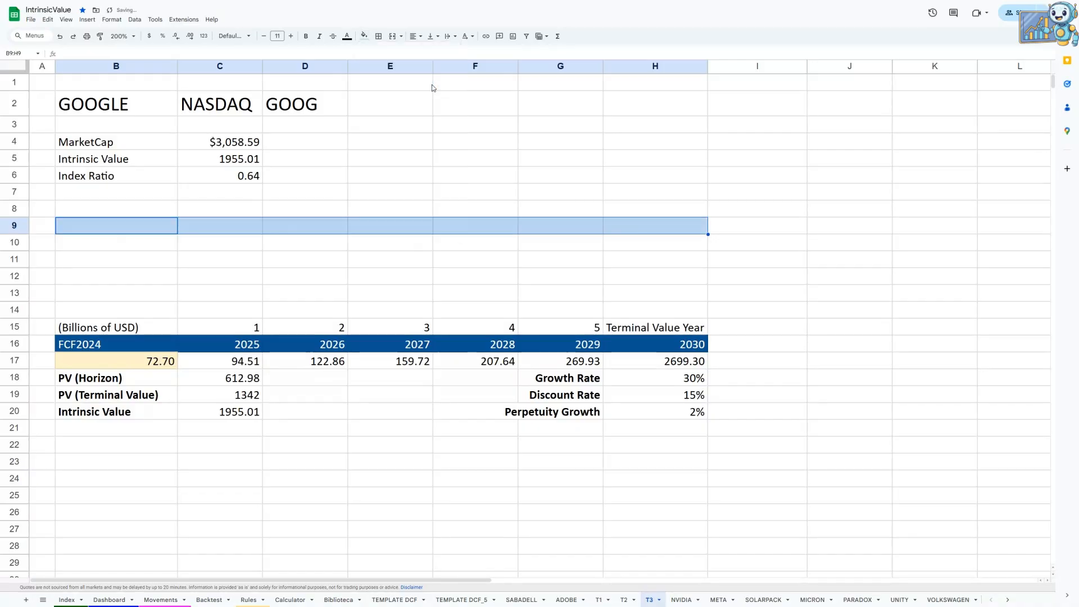
pyautogui.click(454, 184)
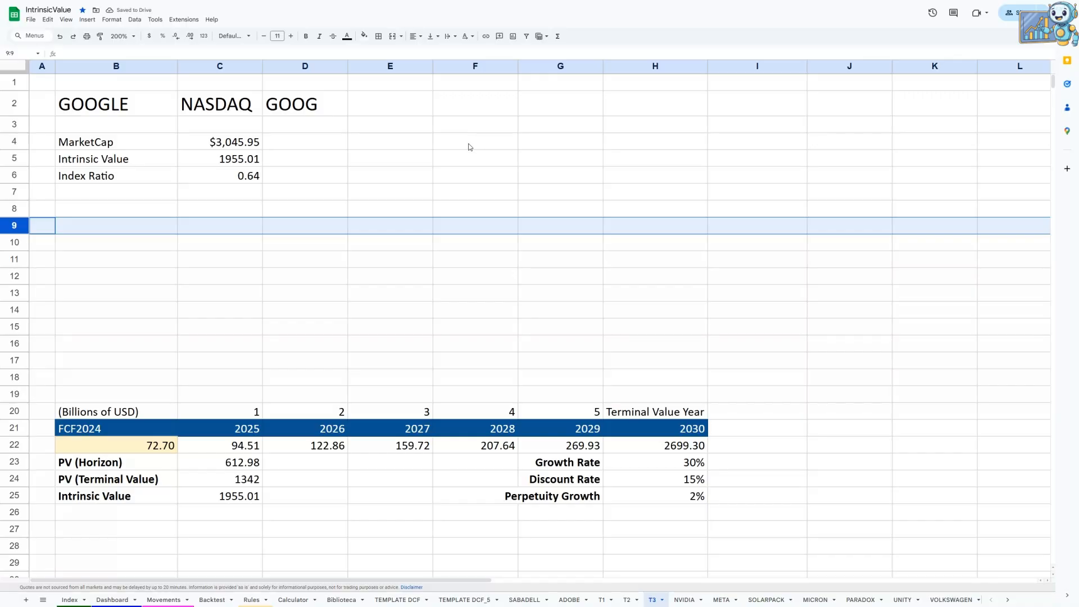
# Step: Paste the copied checks list, from Checks down to Moat, as values only starting at F4
pyautogui.rightClick(470, 145)
pyautogui.moveTo(540, 193)
pyautogui.click(646, 204)
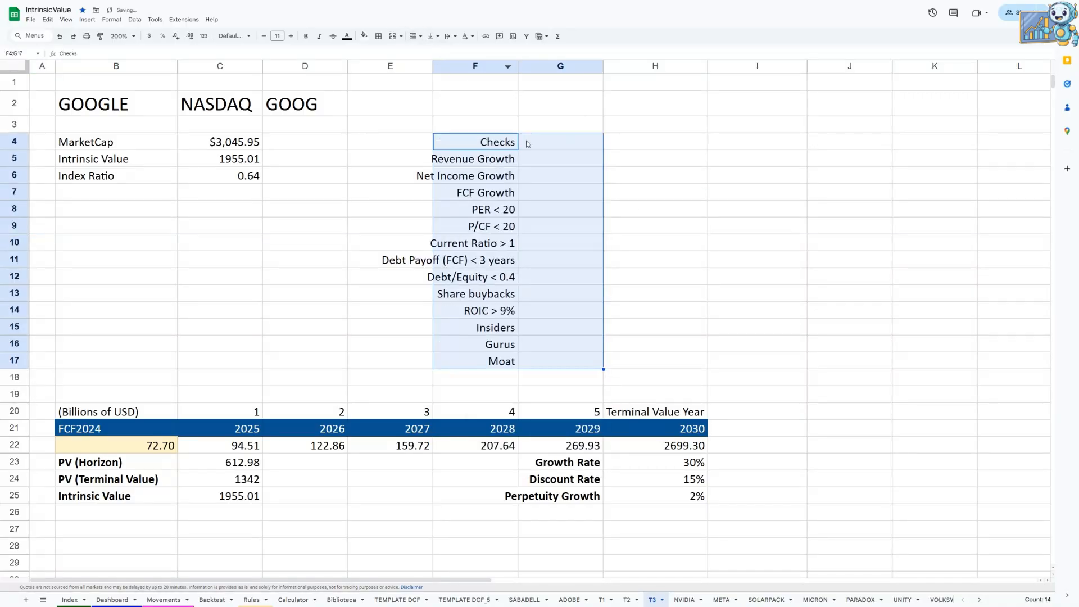
# Step: Apply only the blue header format of cell H21 to the checks table header cells E4:G4
pyautogui.moveTo(492, 147); pyautogui.dragTo(555, 145)
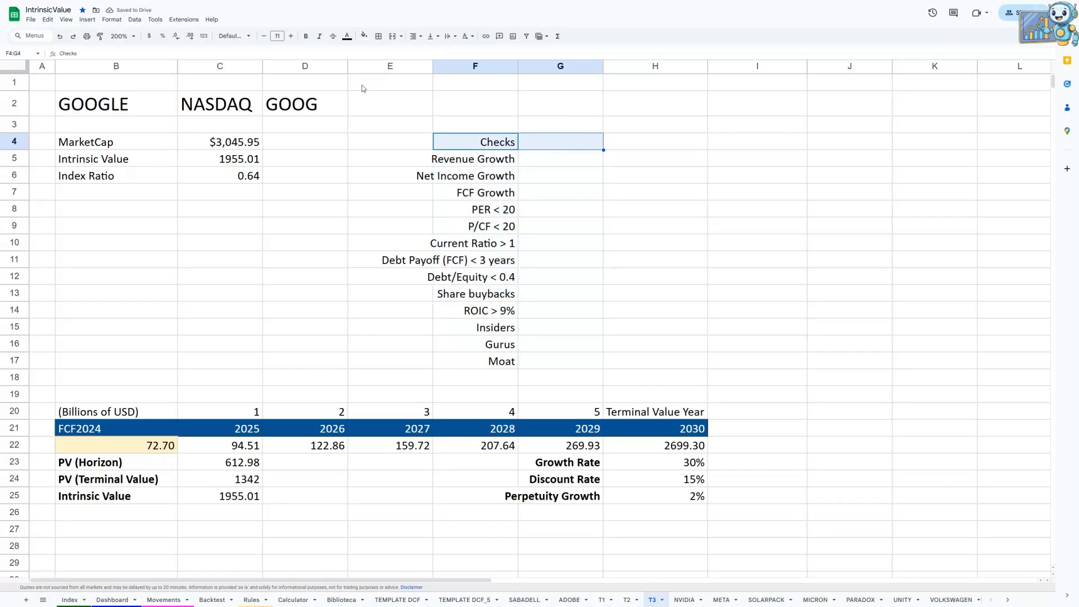
pyautogui.click(347, 37)
pyautogui.click(641, 430)
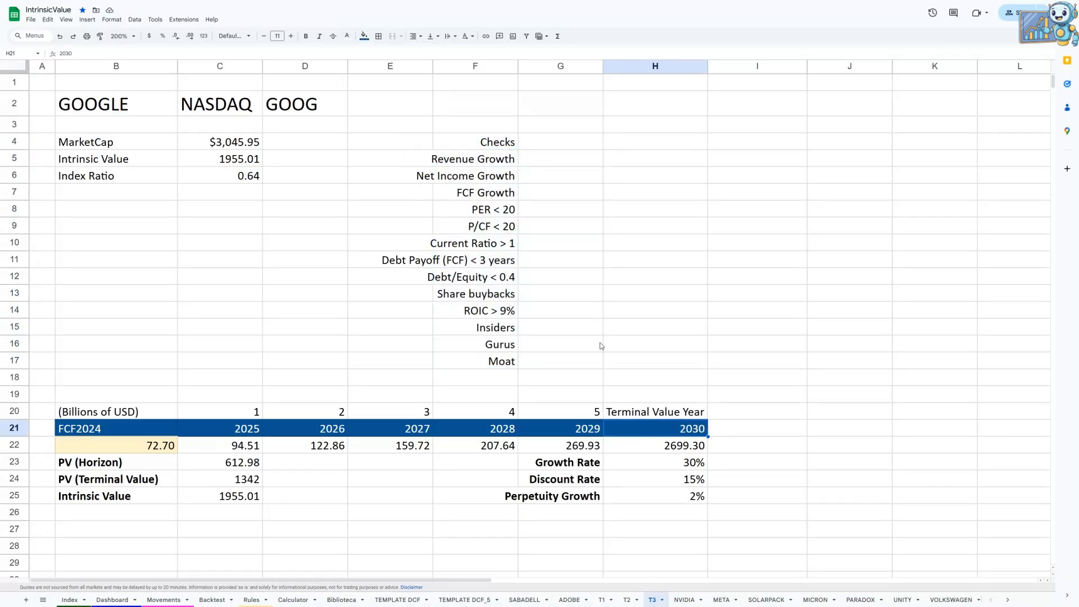
pyautogui.hotkey('ctrl', 'c')
pyautogui.moveTo(490, 145); pyautogui.dragTo(574, 143)
pyautogui.rightClick(575, 143)
pyautogui.moveTo(651, 194)
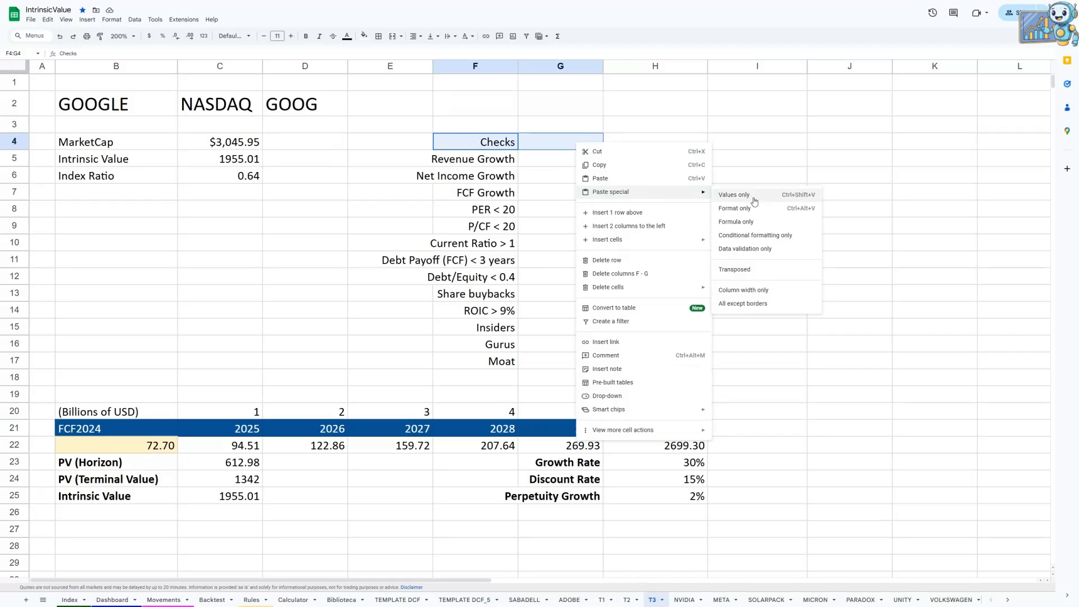
pyautogui.doubleClick(748, 209)
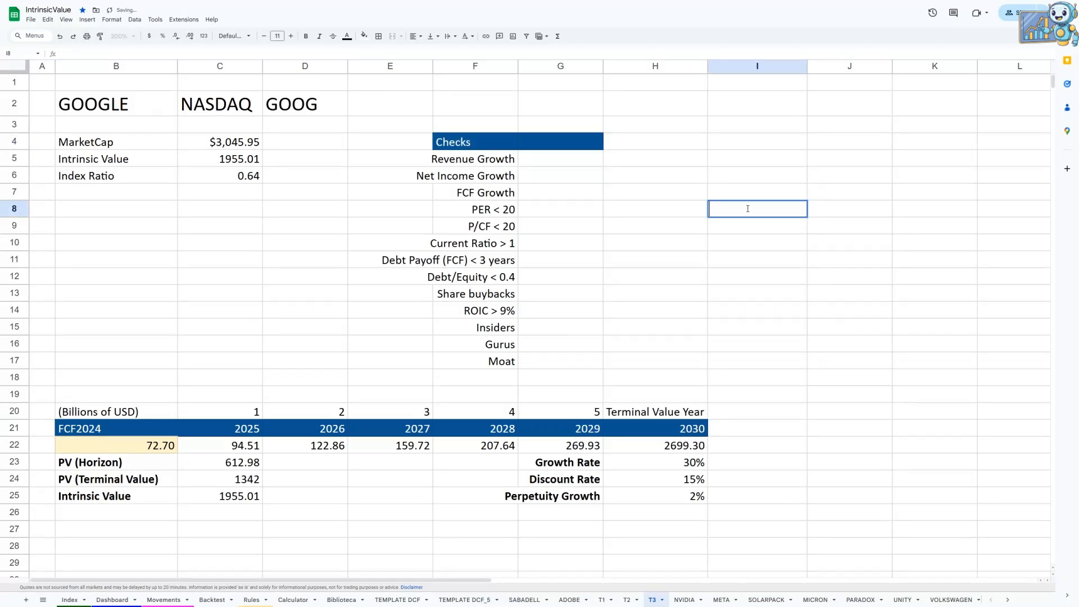
pyautogui.rightClick(414, 147)
pyautogui.moveTo(495, 193)
pyautogui.click(582, 209)
# Step: Enter the header Status in G4, beside Checks
pyautogui.click(568, 167)
pyautogui.click(564, 143)
pyautogui.write('STatus')
pyautogui.press('Return')
# Step: Center the Status and Checks headers in G4 and F4 horizontally
pyautogui.click(562, 143)
pyautogui.click(416, 36)
pyautogui.click(430, 52)
pyautogui.press('Left')
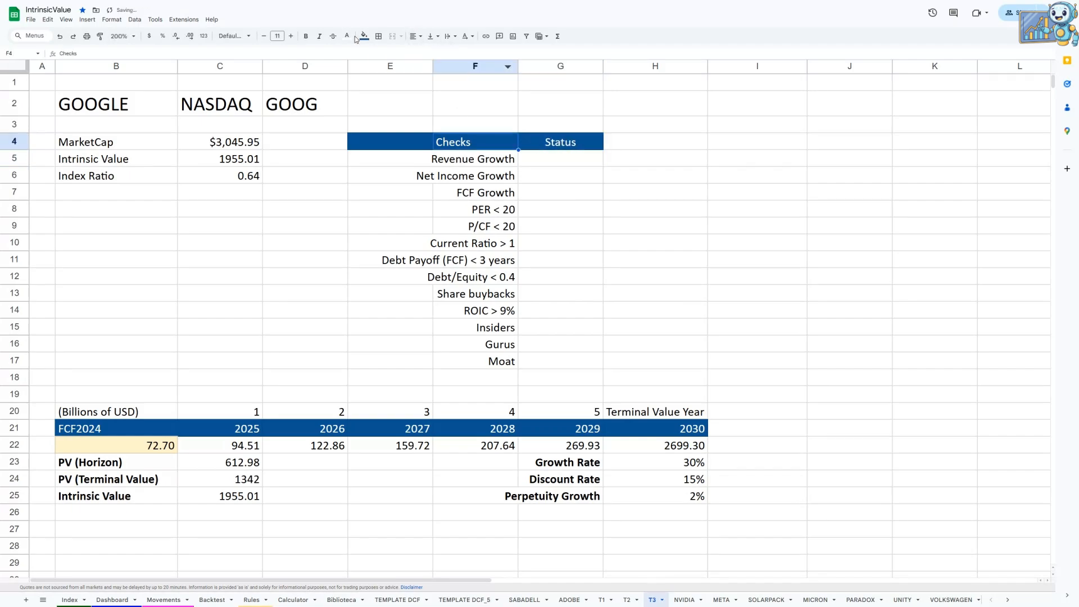
pyautogui.click(416, 36)
pyautogui.click(429, 51)
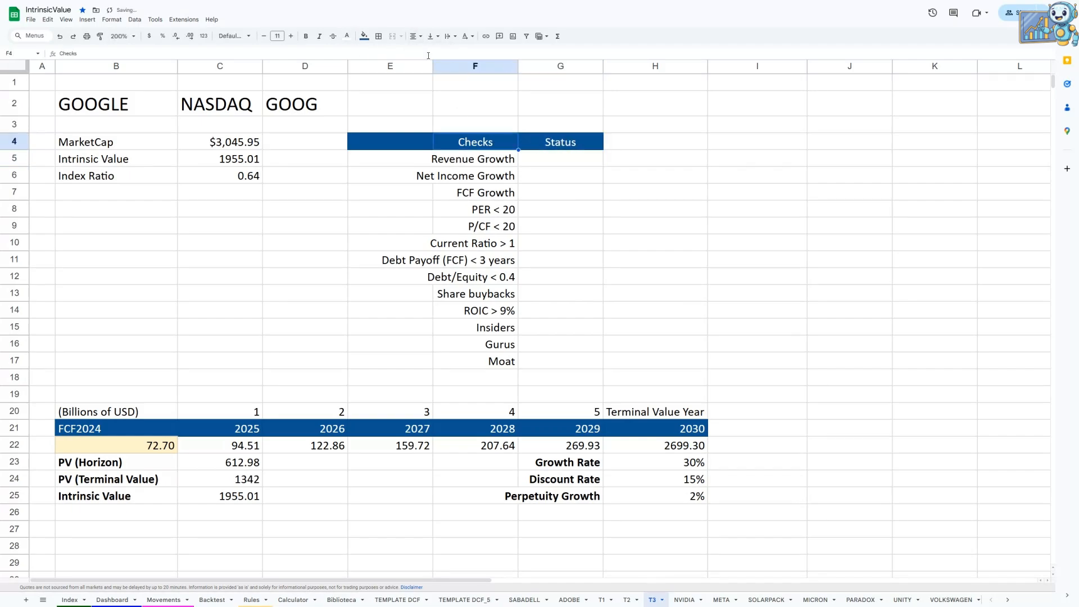
pyautogui.click(565, 166)
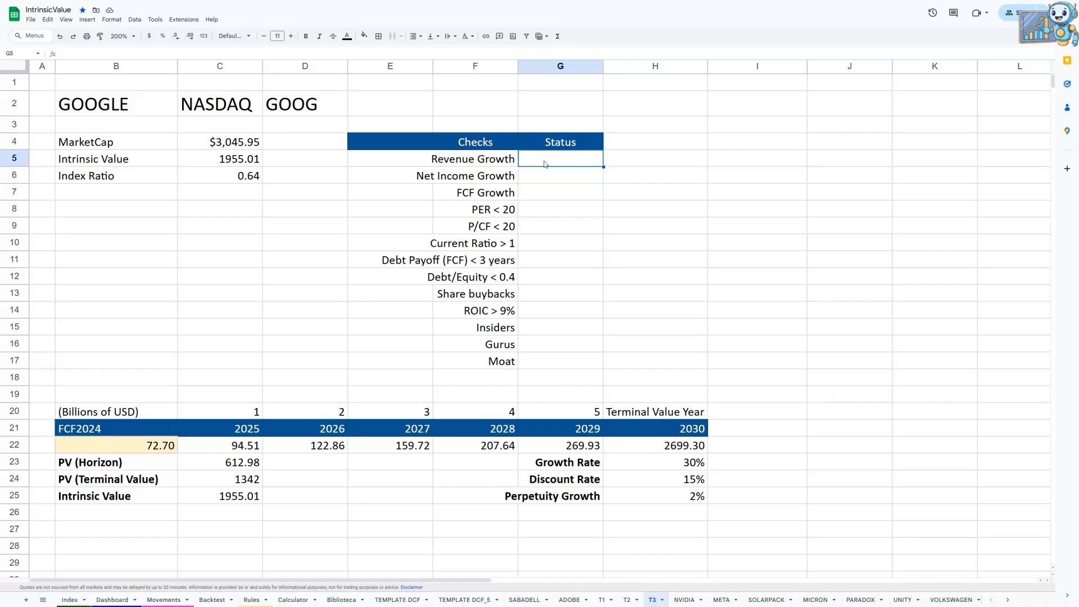
# Step: Insert a drop-down in the Status cells G5:G17
pyautogui.moveTo(544, 169); pyautogui.dragTo(563, 355)
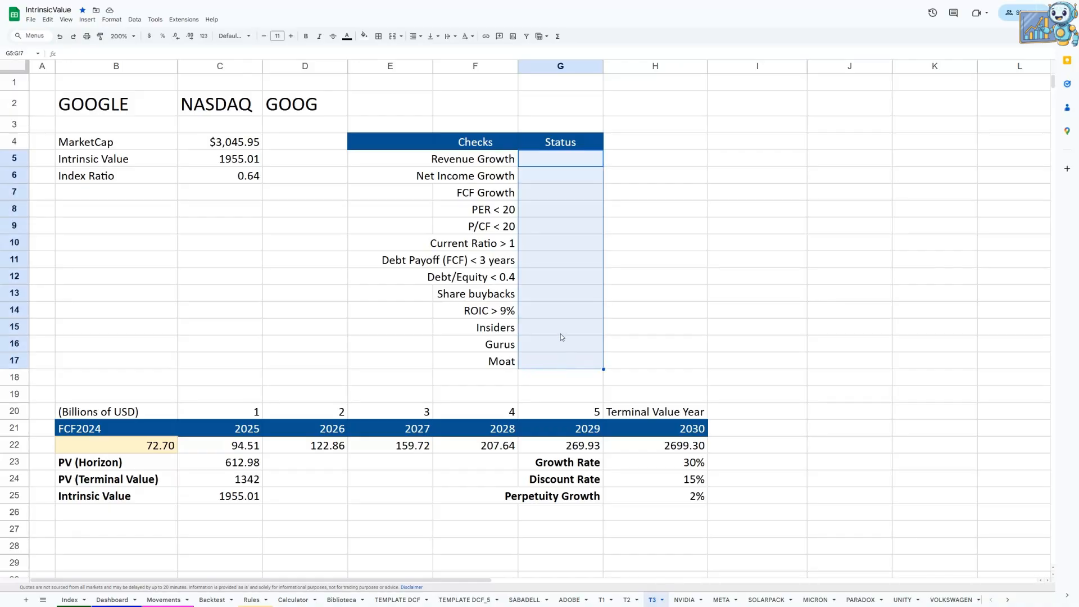
pyautogui.click(87, 19)
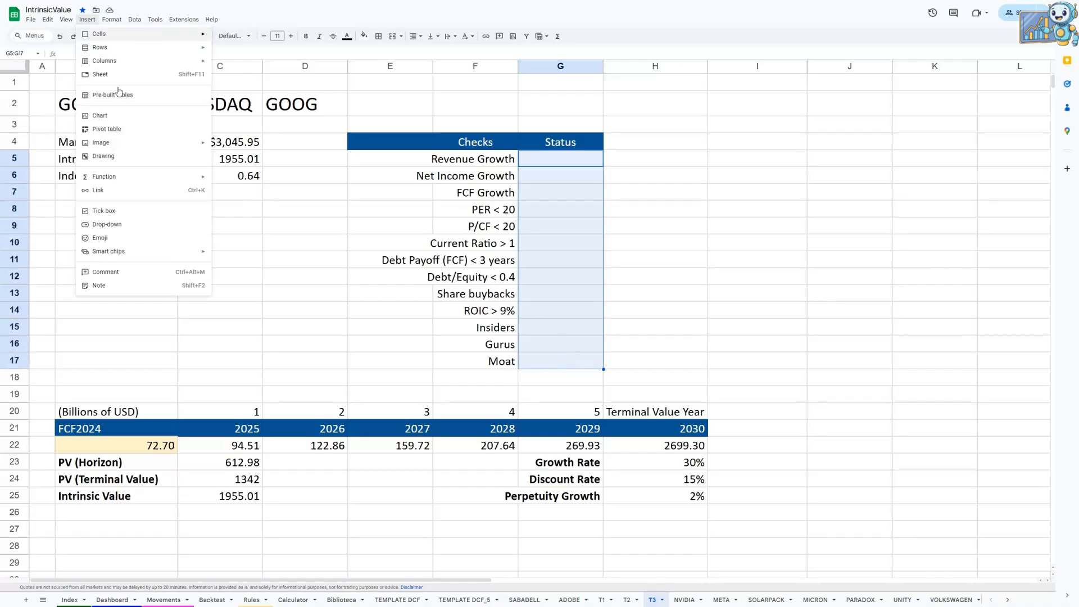
pyautogui.moveTo(152, 186)
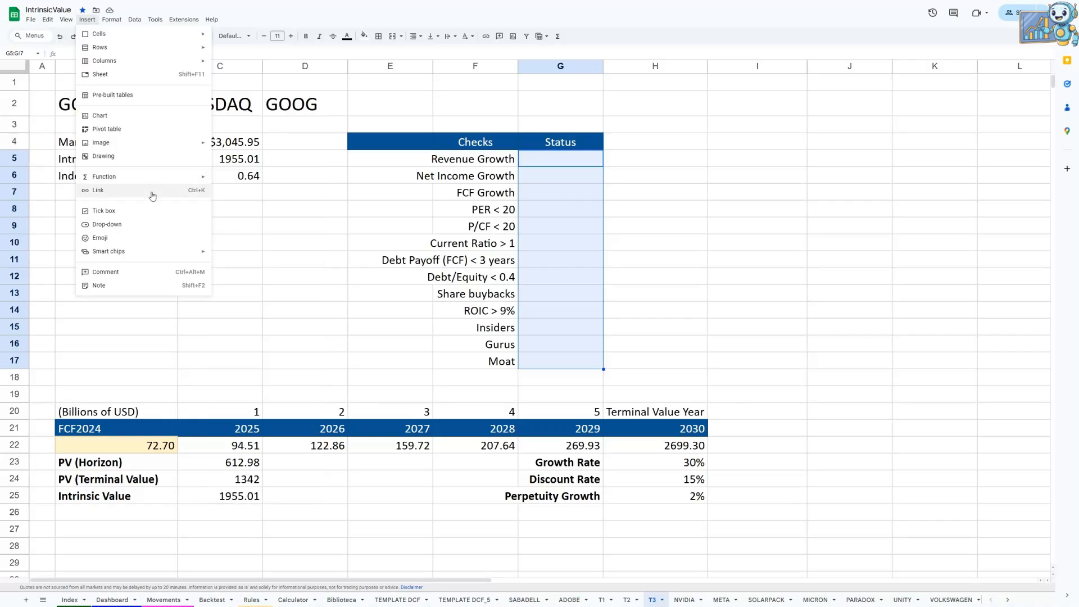
pyautogui.click(144, 225)
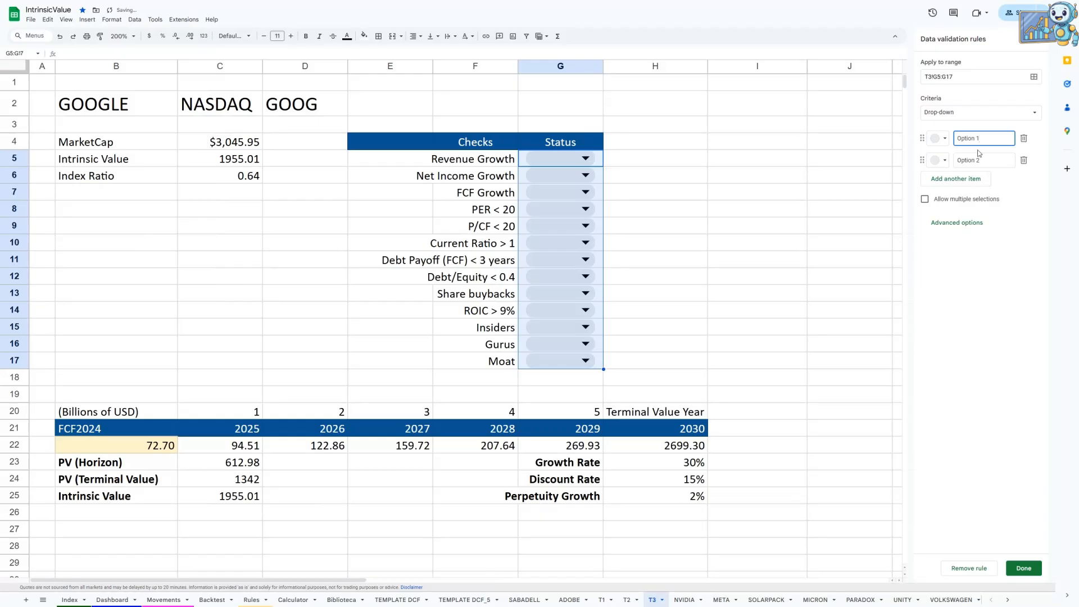
# Step: Set the first drop-down option to Yes with a dark green colour
pyautogui.click(939, 138)
pyautogui.click(997, 184)
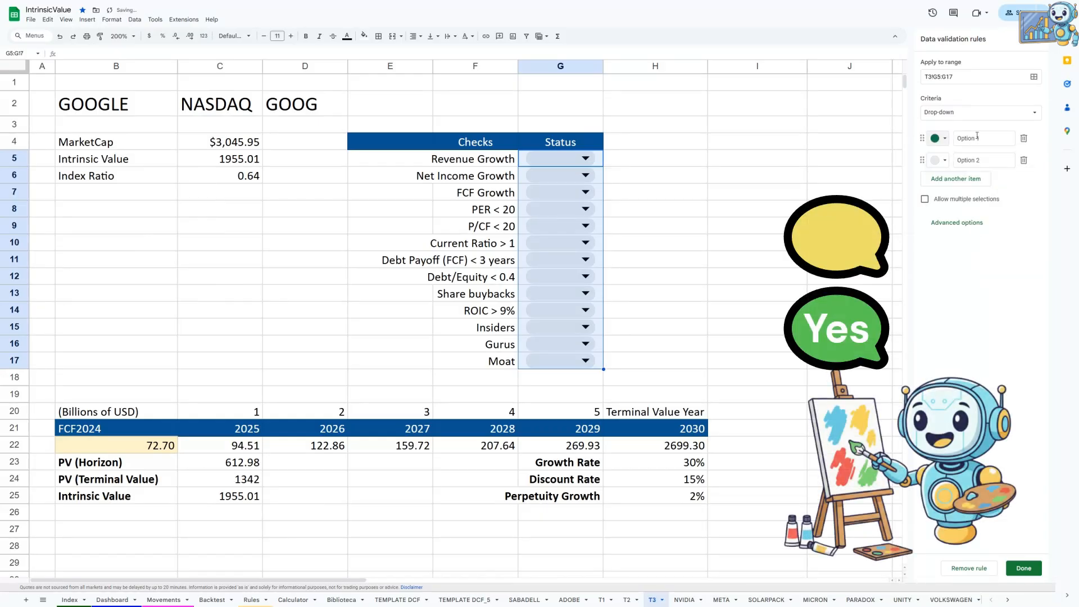
pyautogui.click(977, 138)
pyautogui.write('Com')
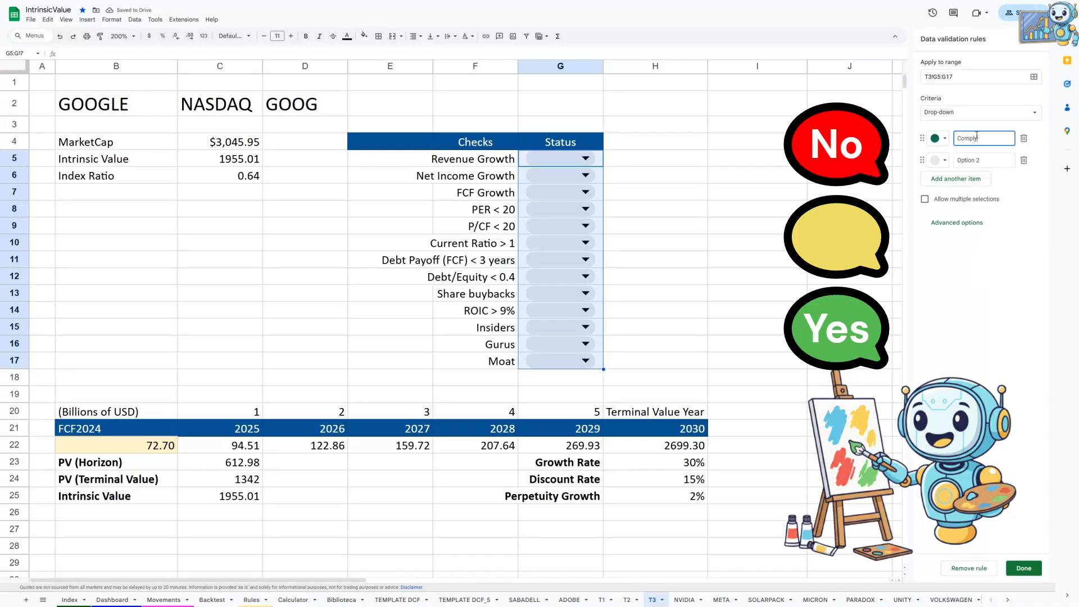
pyautogui.write('ply')
pyautogui.press('BackSpace')
pyautogui.press('BackSpace')
pyautogui.press('BackSpace')
pyautogui.press('BackSpace')
pyautogui.press('BackSpace')
pyautogui.press('BackSpace')
pyautogui.write('Yes')
# Step: Set the second drop-down option to In-Between with a light yellow colour
pyautogui.click(941, 160)
pyautogui.click(982, 192)
pyautogui.tripleClick(969, 162)
pyautogui.write('No')
pyautogui.press('BackSpace')
pyautogui.press('BackSpace')
pyautogui.write('In')
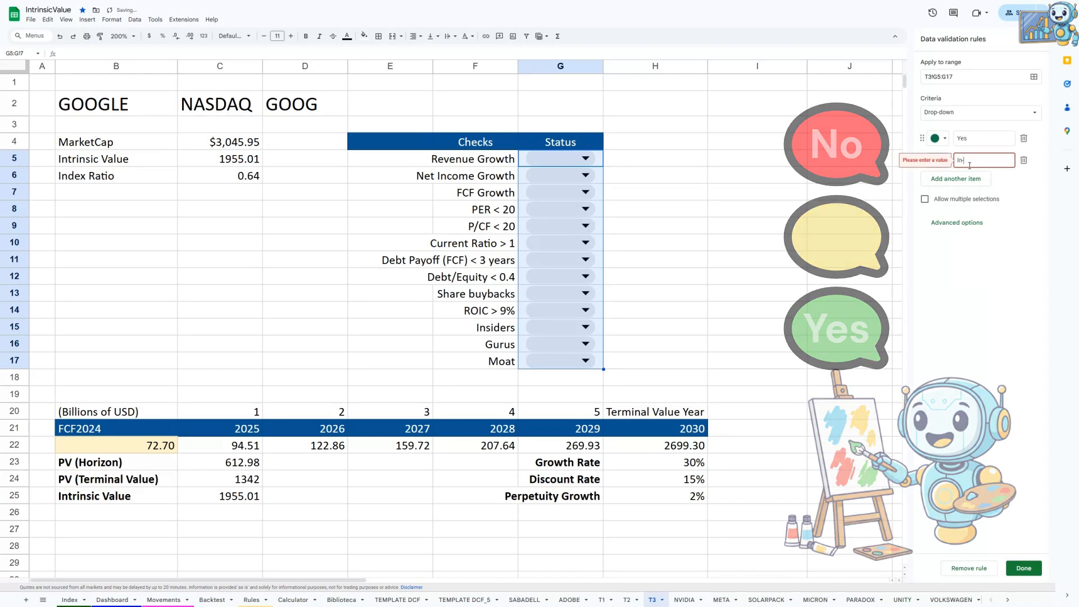
pyautogui.write('-Between')
# Step: Add a third drop-down option No in red and save the validation rule
pyautogui.click(969, 179)
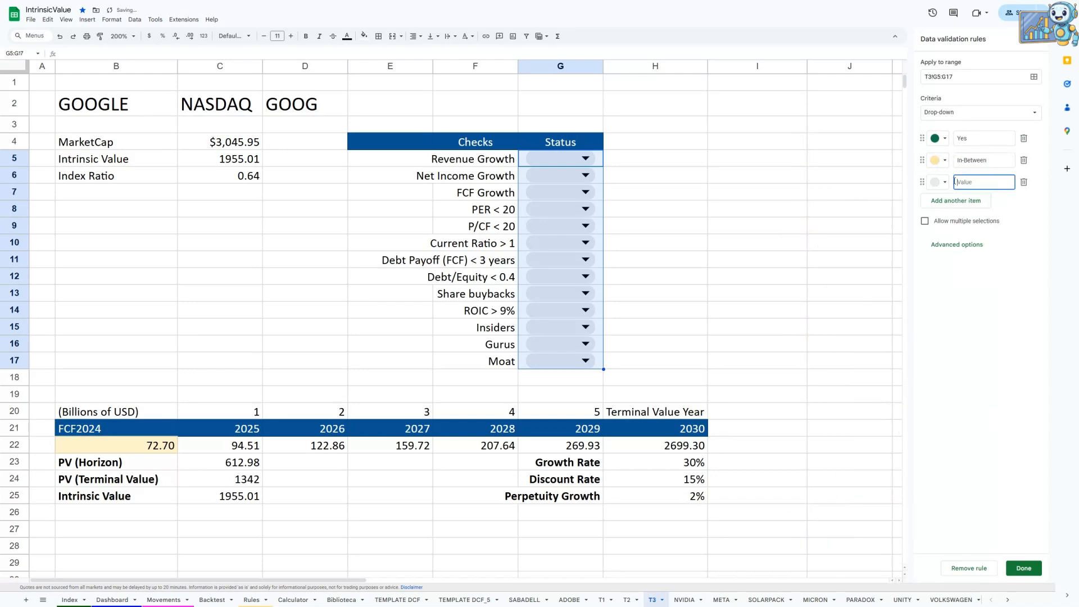
pyautogui.write('No')
pyautogui.click(1023, 568)
# Step: Set the status of Revenue Growth to Yes, Net Income Growth to In-Between and FCF Growth to No
pyautogui.click(579, 160)
pyautogui.click(559, 175)
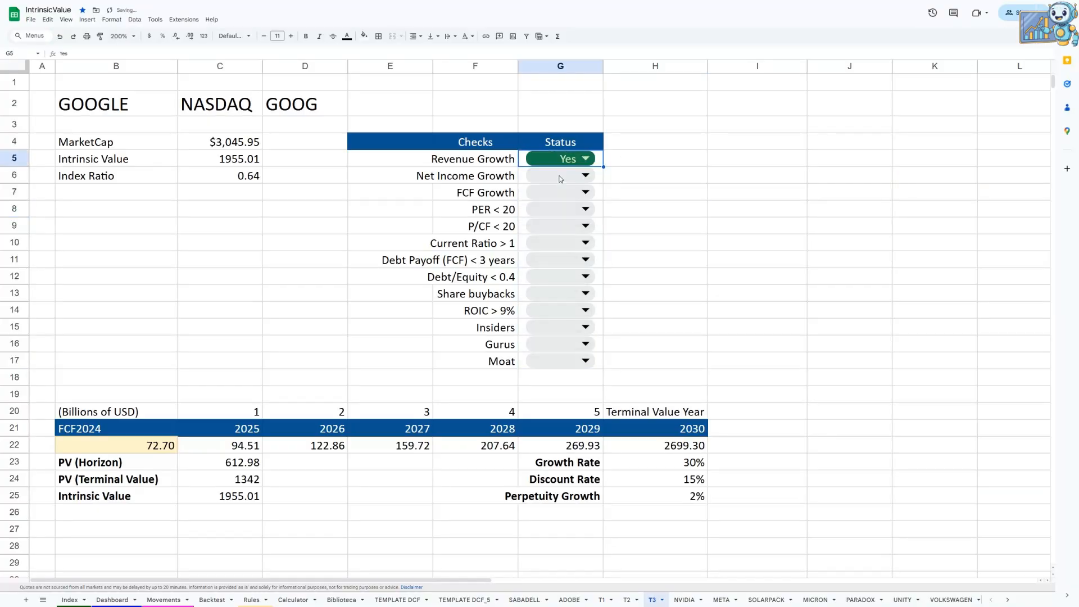
pyautogui.click(574, 178)
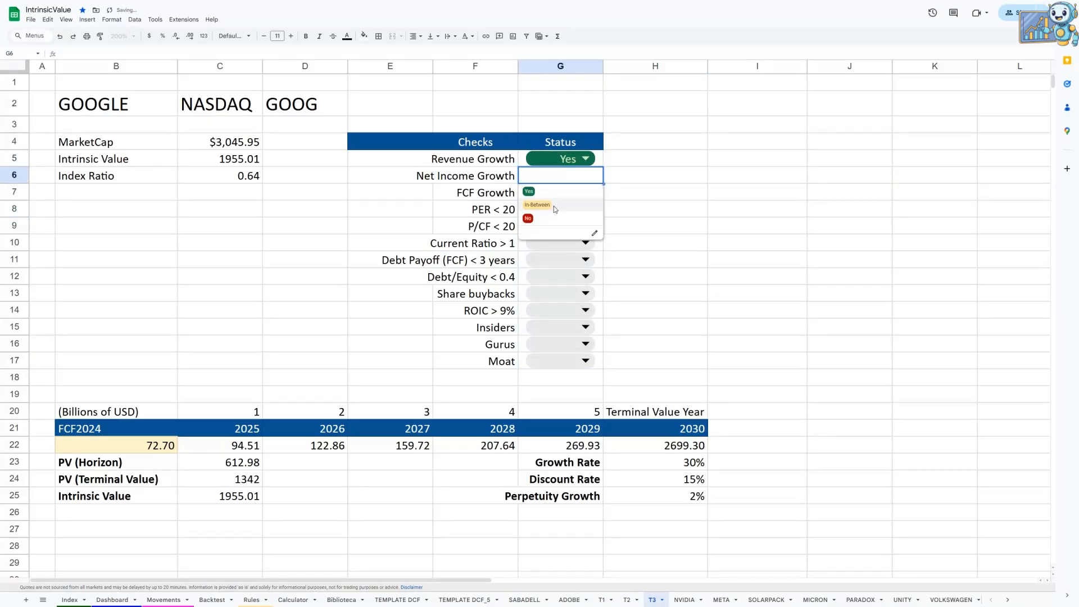
pyautogui.click(563, 205)
pyautogui.click(568, 193)
pyautogui.click(557, 235)
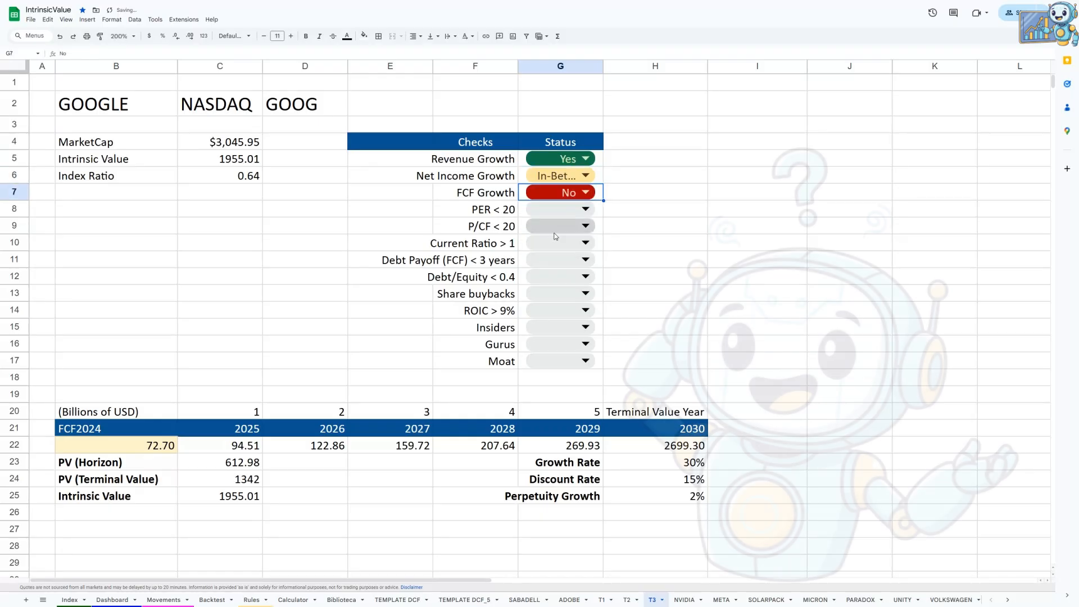
# Step: Center the status drop-downs in G5:G17 horizontally
pyautogui.moveTo(599, 164); pyautogui.dragTo(562, 362)
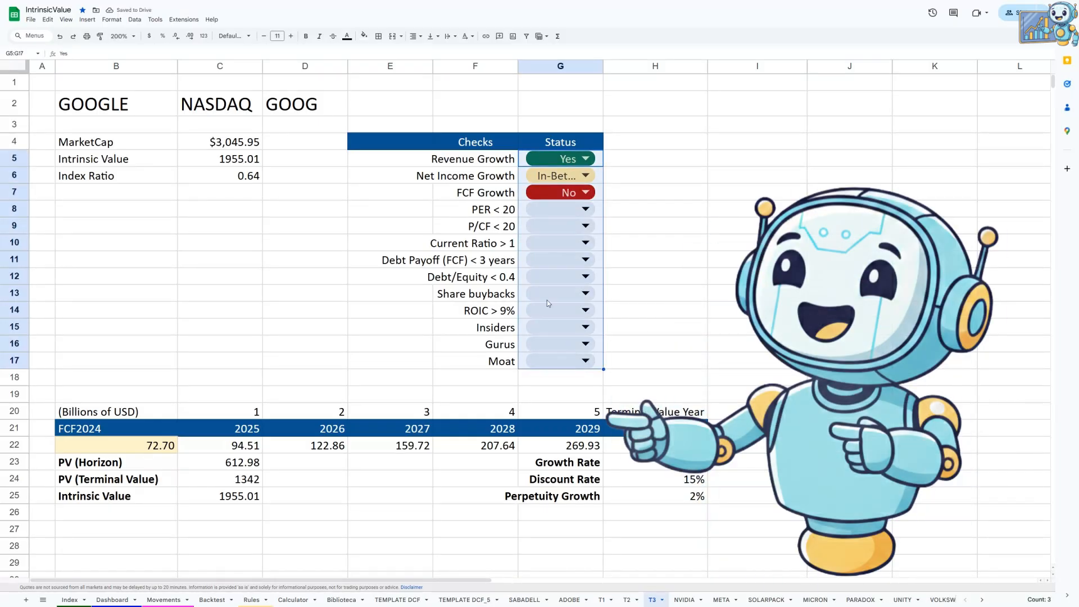
pyautogui.click(414, 36)
pyautogui.click(429, 52)
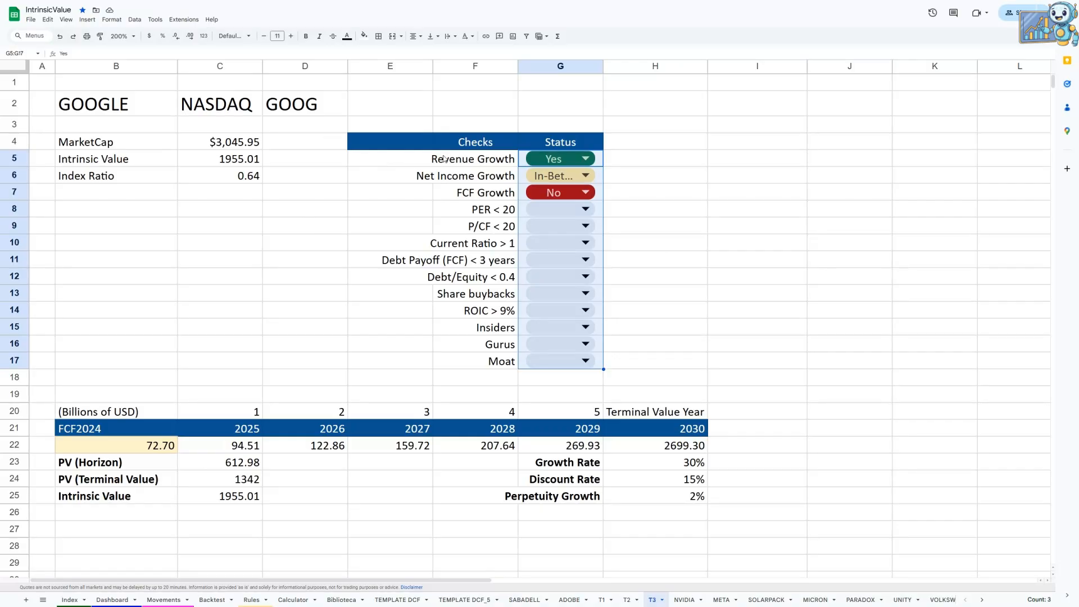
# Step: Select the Revenue Growth row E5:G5 of the checks table
pyautogui.moveTo(394, 164); pyautogui.dragTo(588, 163)
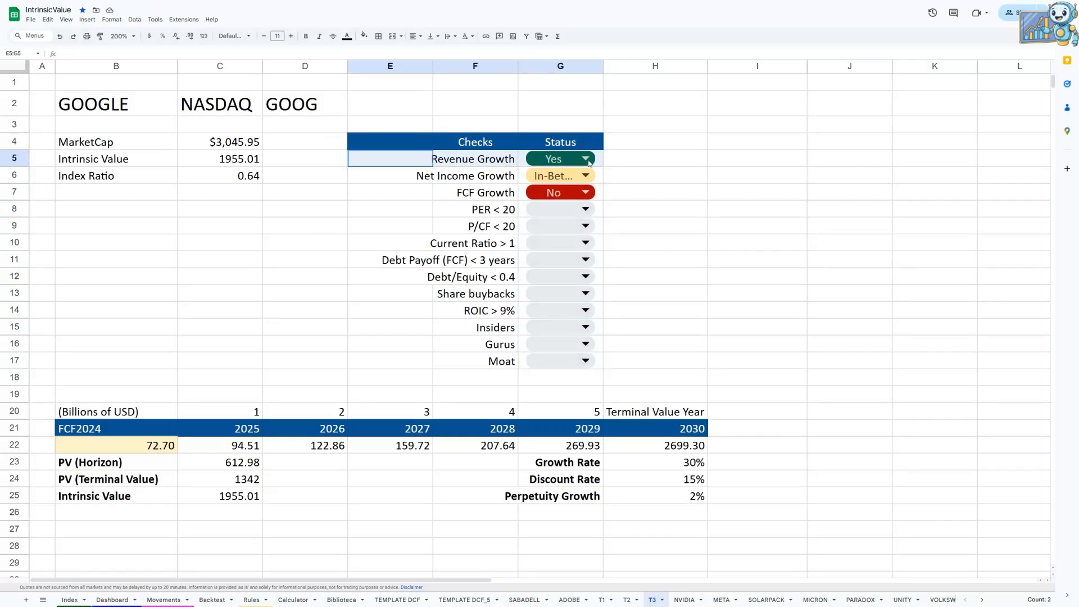